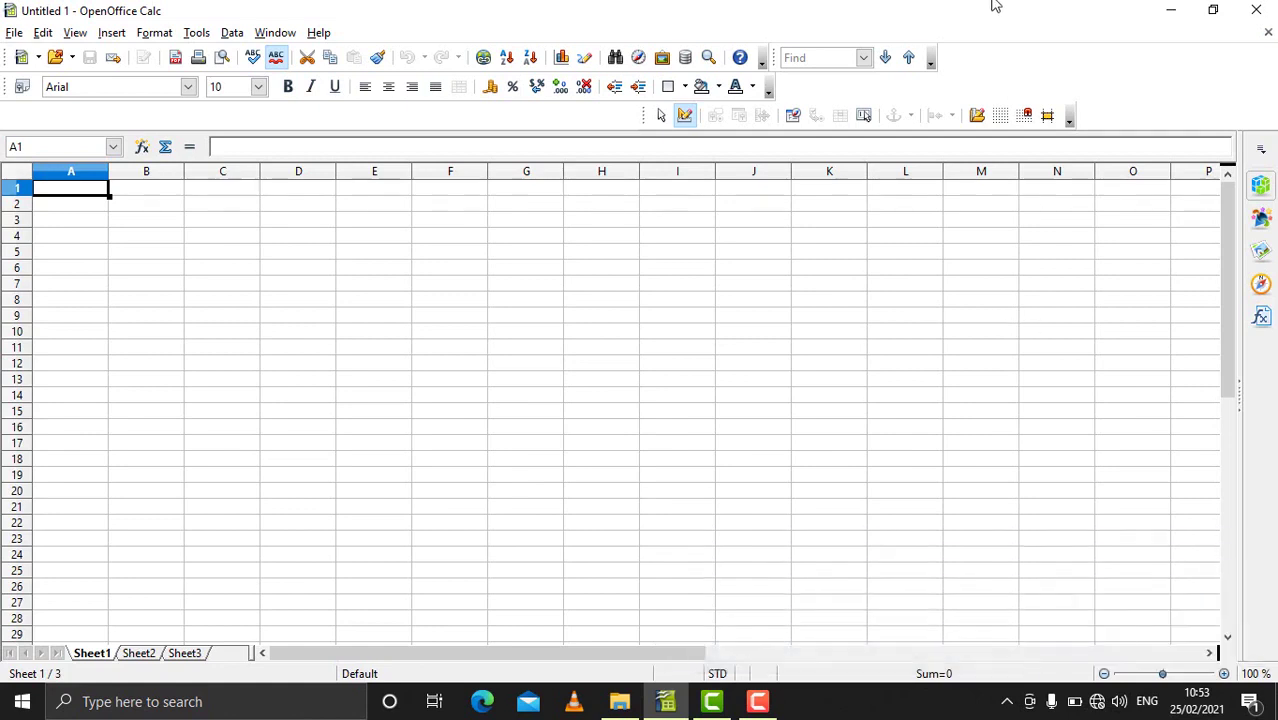
Step: In Options > User Data, change the company to 'office' and replace the first name
left_click(196, 36)
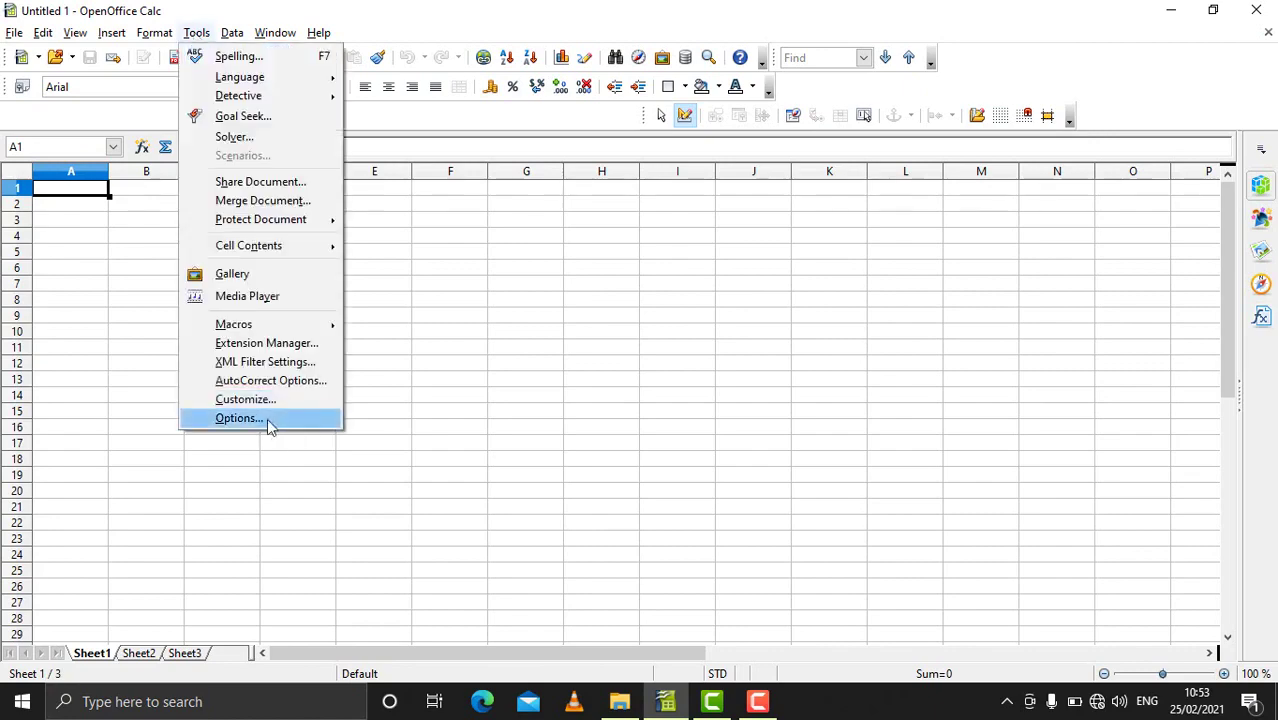
left_click(240, 418)
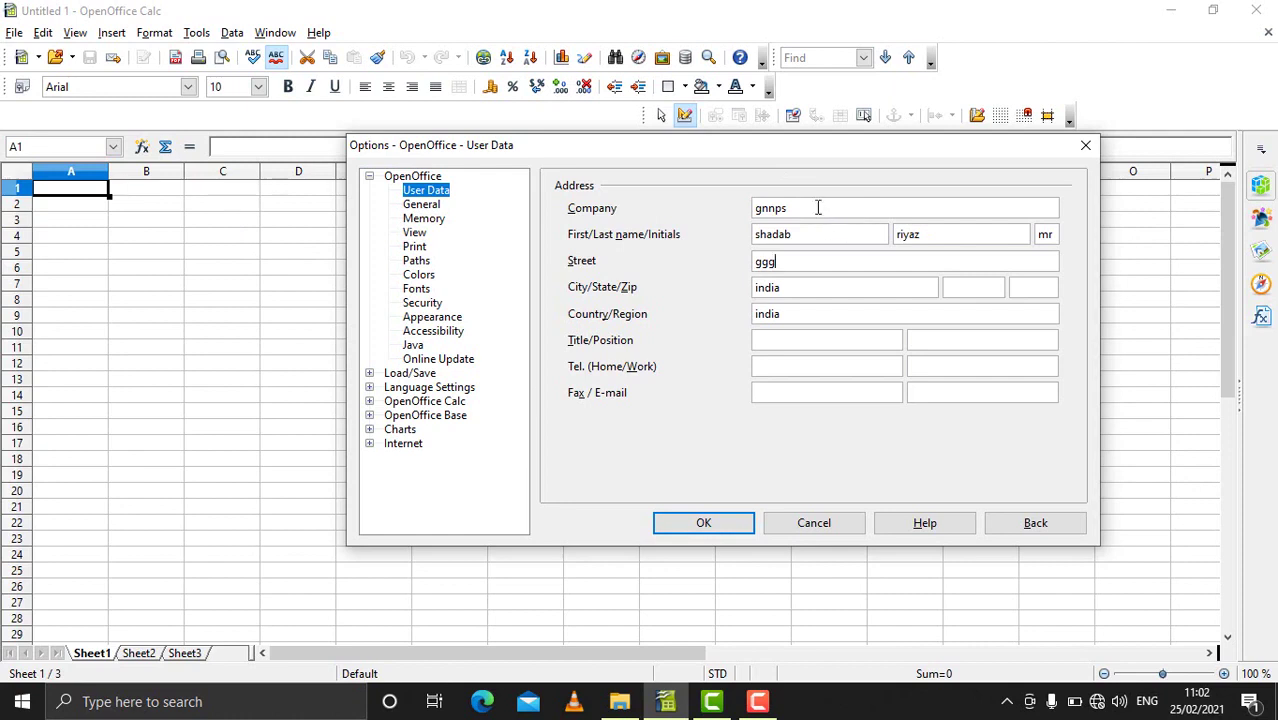
left_click_drag(819, 206, 640, 220)
key("BackSpace")
type("office")
key("BackSpace")
key("BackSpace")
key("BackSpace")
key("BackSpace")
key("BackSpace")
key("BackSpace")
type("manoj")
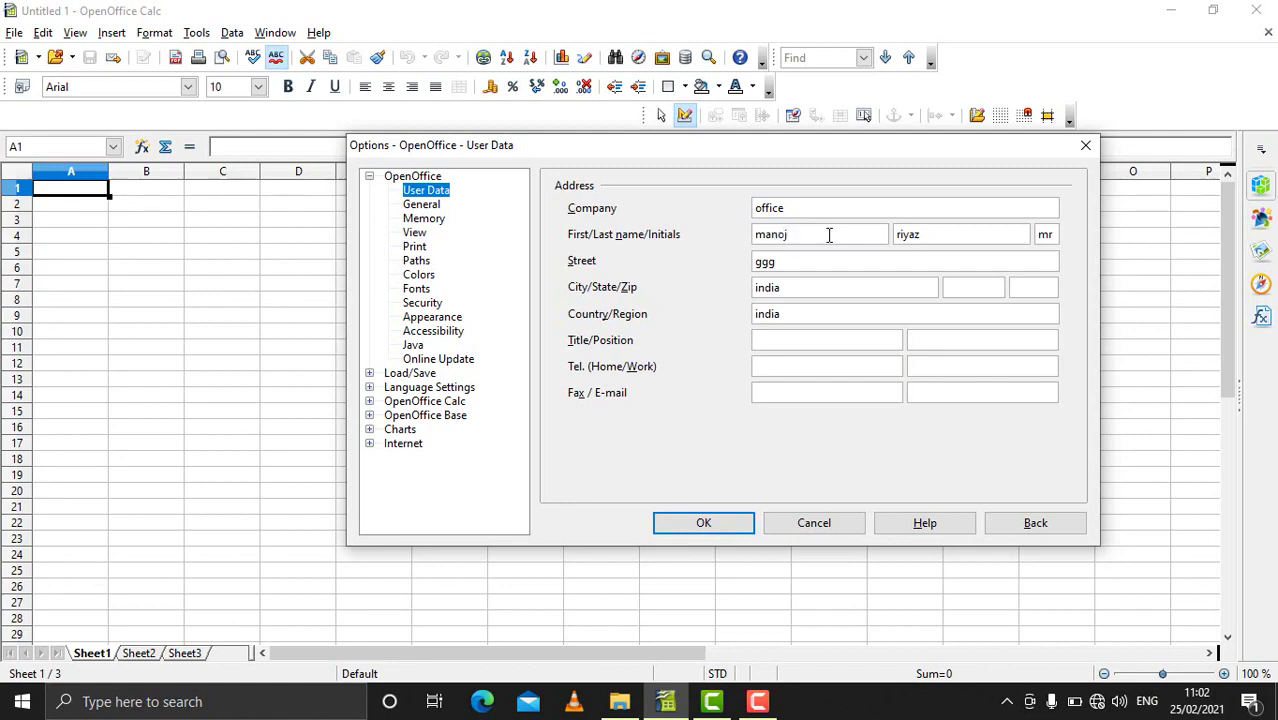
Step: Fill in the new last name, initials and street, then confirm the options
key("Tab")
type("gupta")
key("Tab")
type("mr")
key("Tab")
type("gorakhnath")
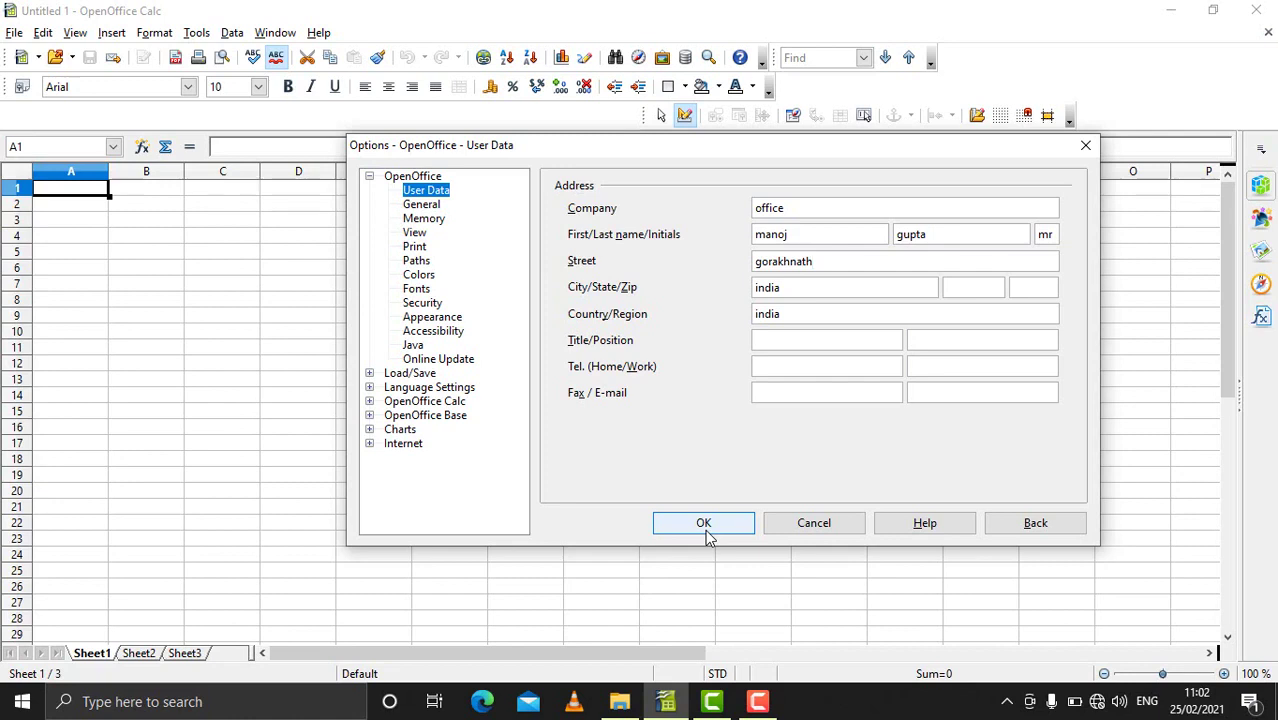
left_click(705, 530)
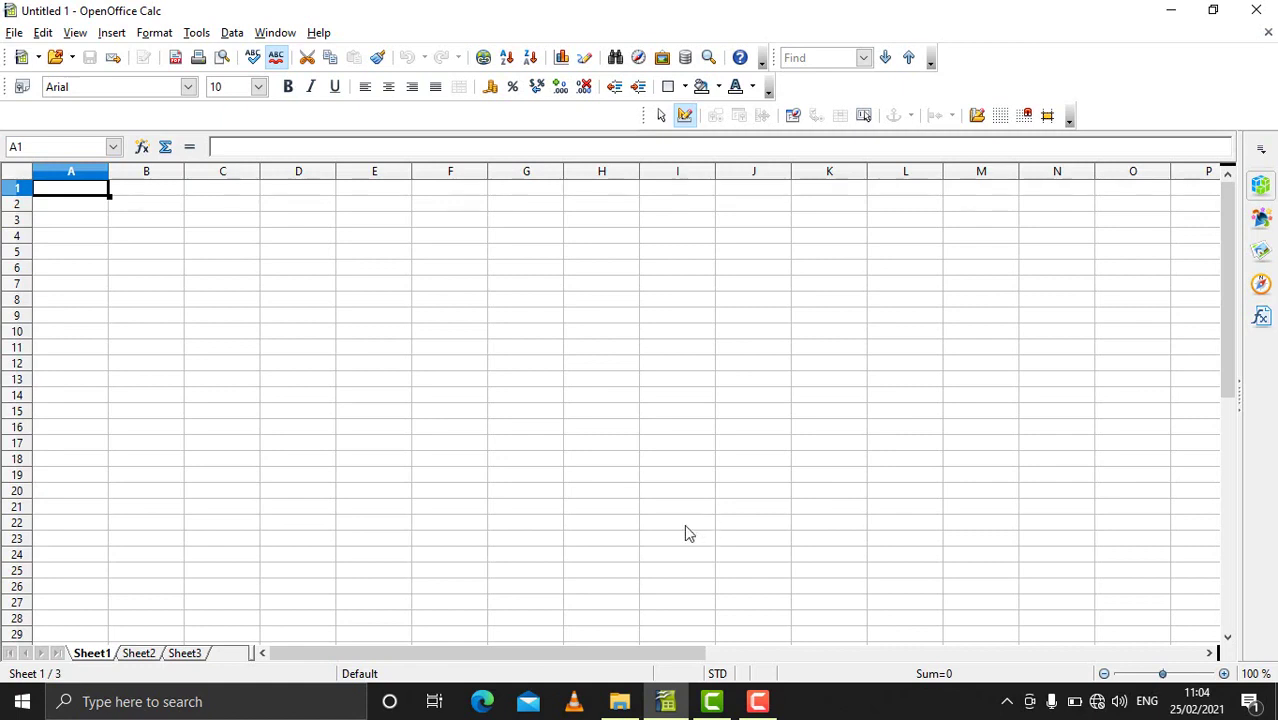
Step: Enable 'Share this spreadsheet with other users' in Tools > Share Document
left_click(201, 34)
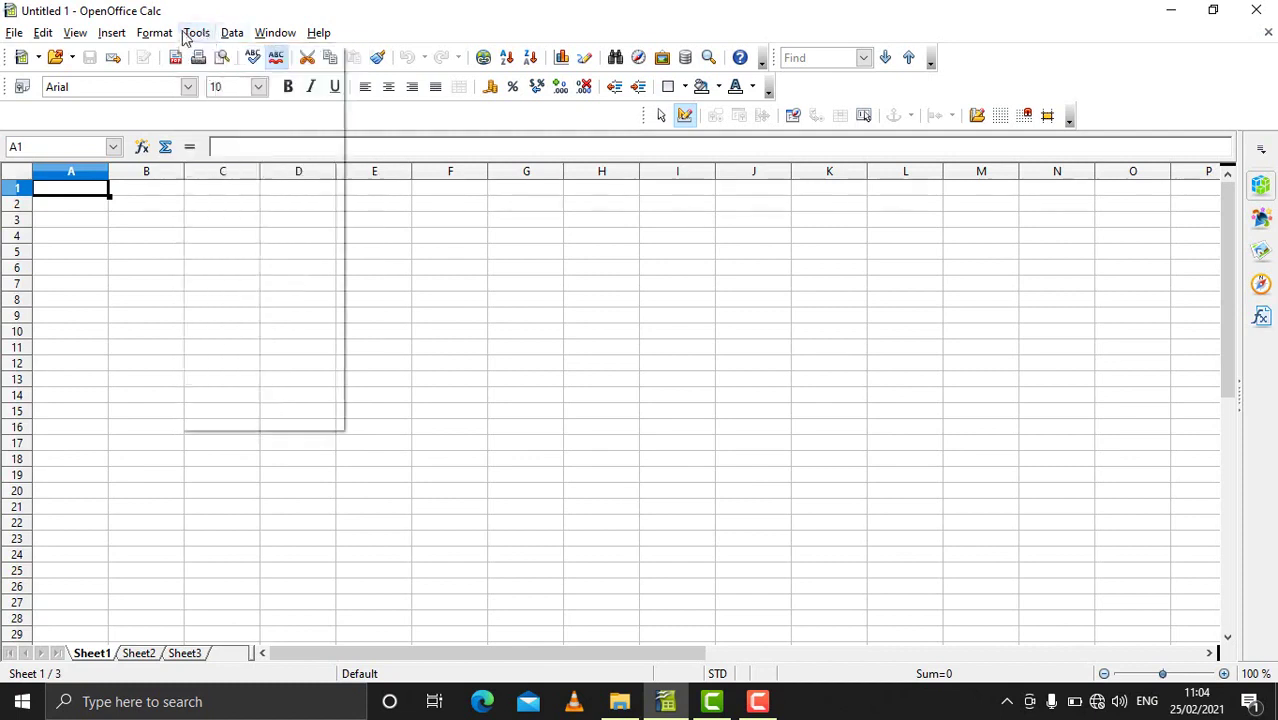
left_click(223, 183)
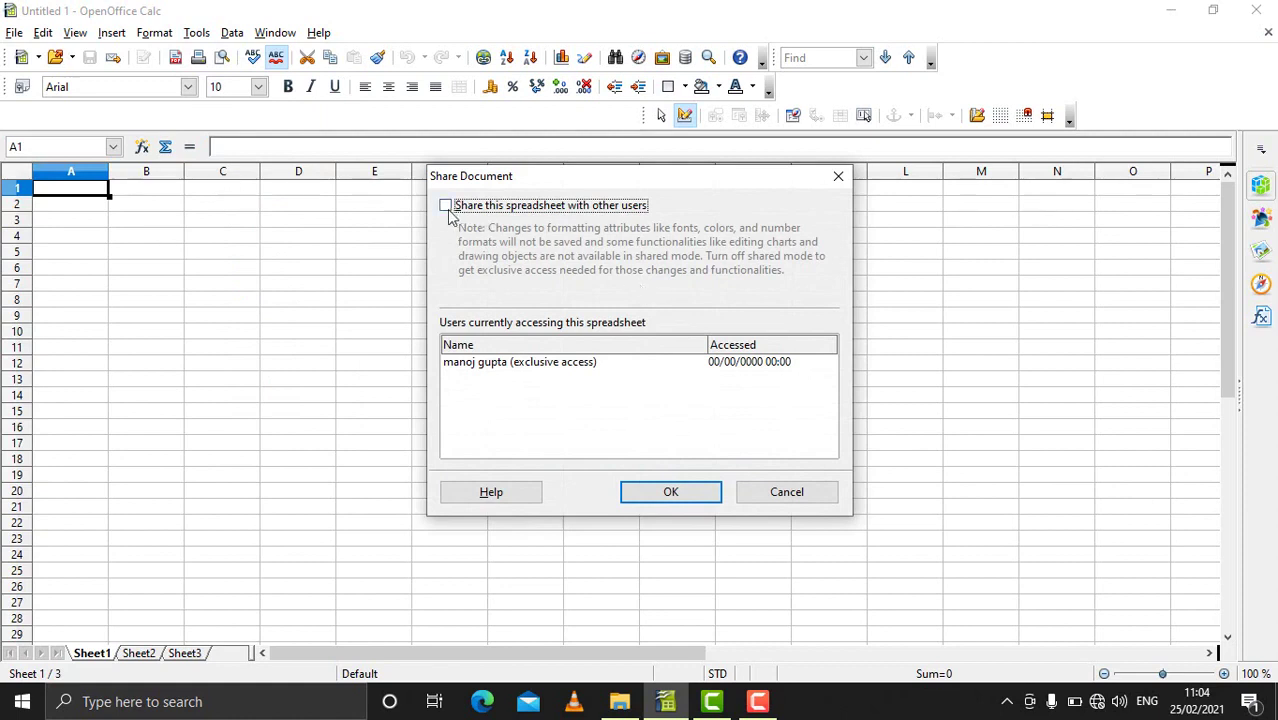
left_click(446, 206)
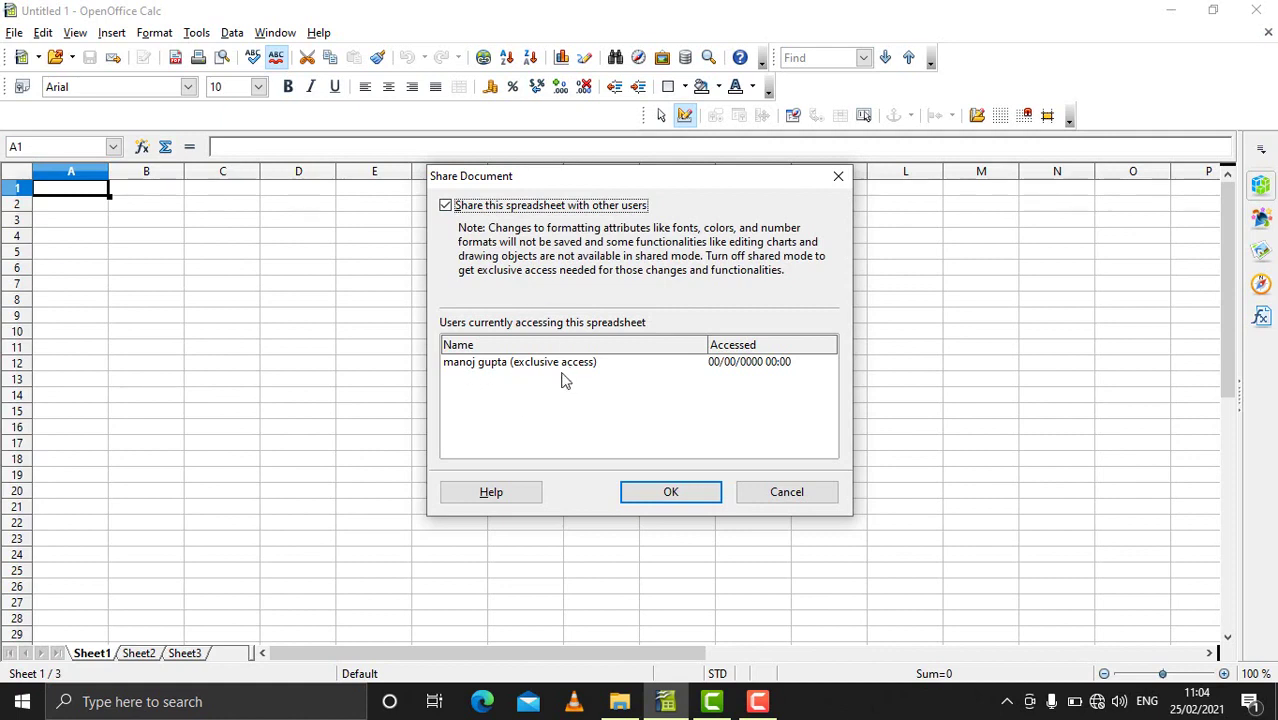
left_click(490, 363)
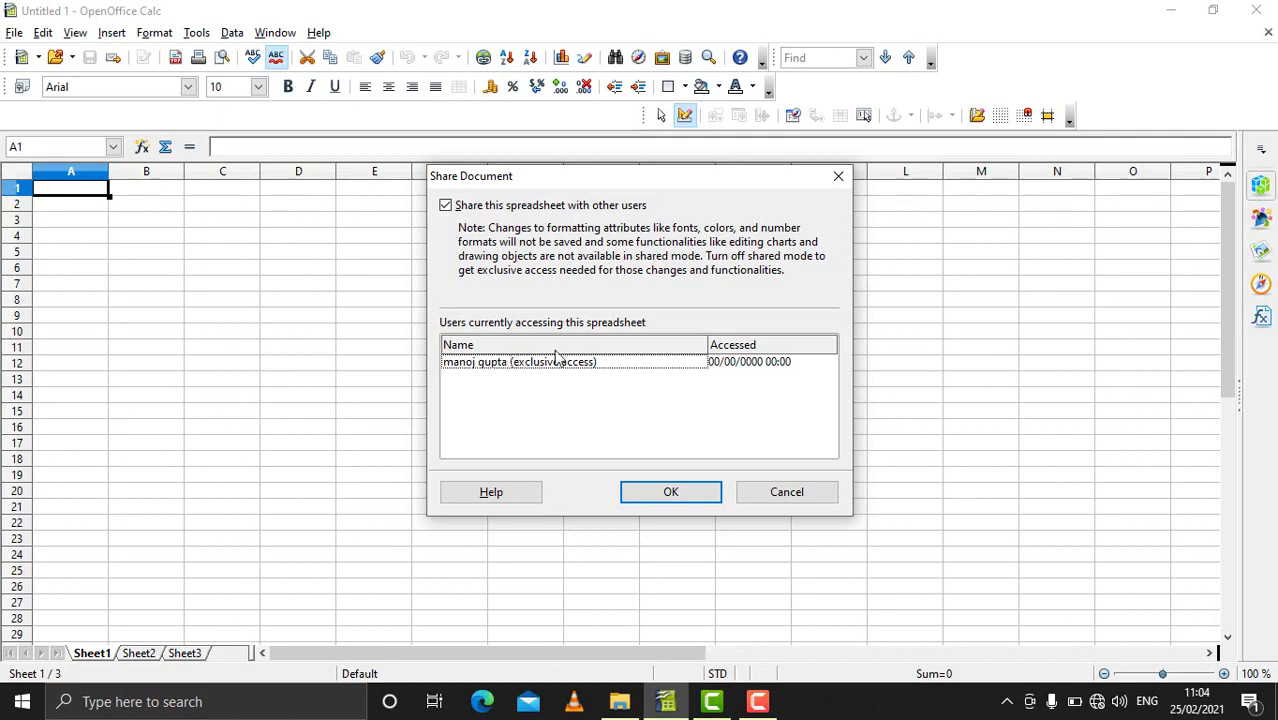
left_click(645, 497)
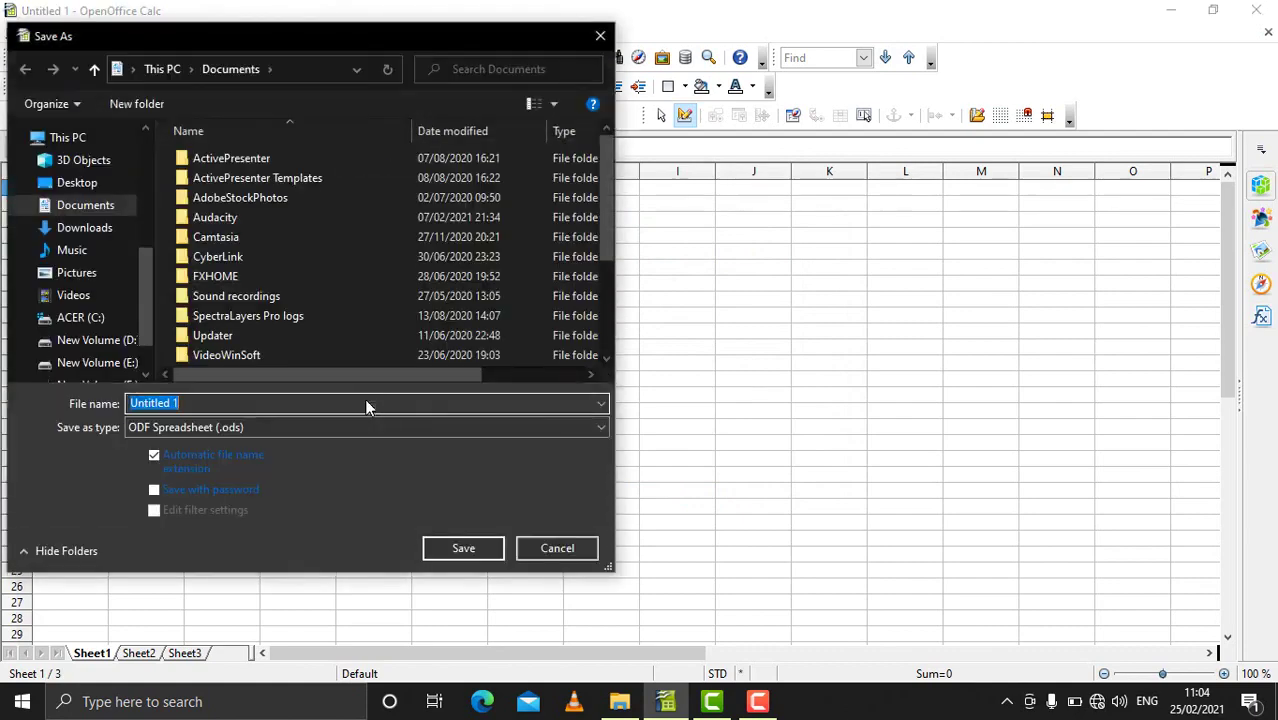
Step: Save the shared spreadsheet in Documents as a1.ods
key("BackSpace")
type("a1")
left_click(446, 555)
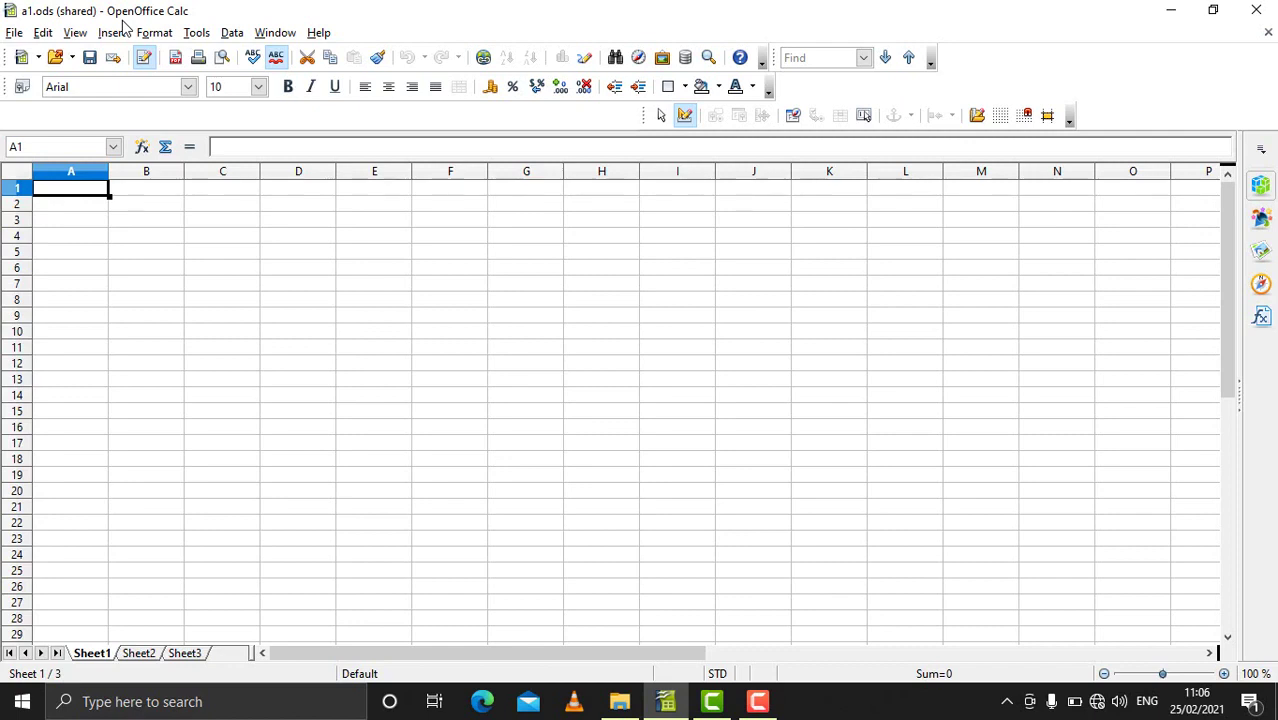
Step: Create a new blank spreadsheet and close the a1.ods window
left_click(14, 32)
mouse_move(30, 56)
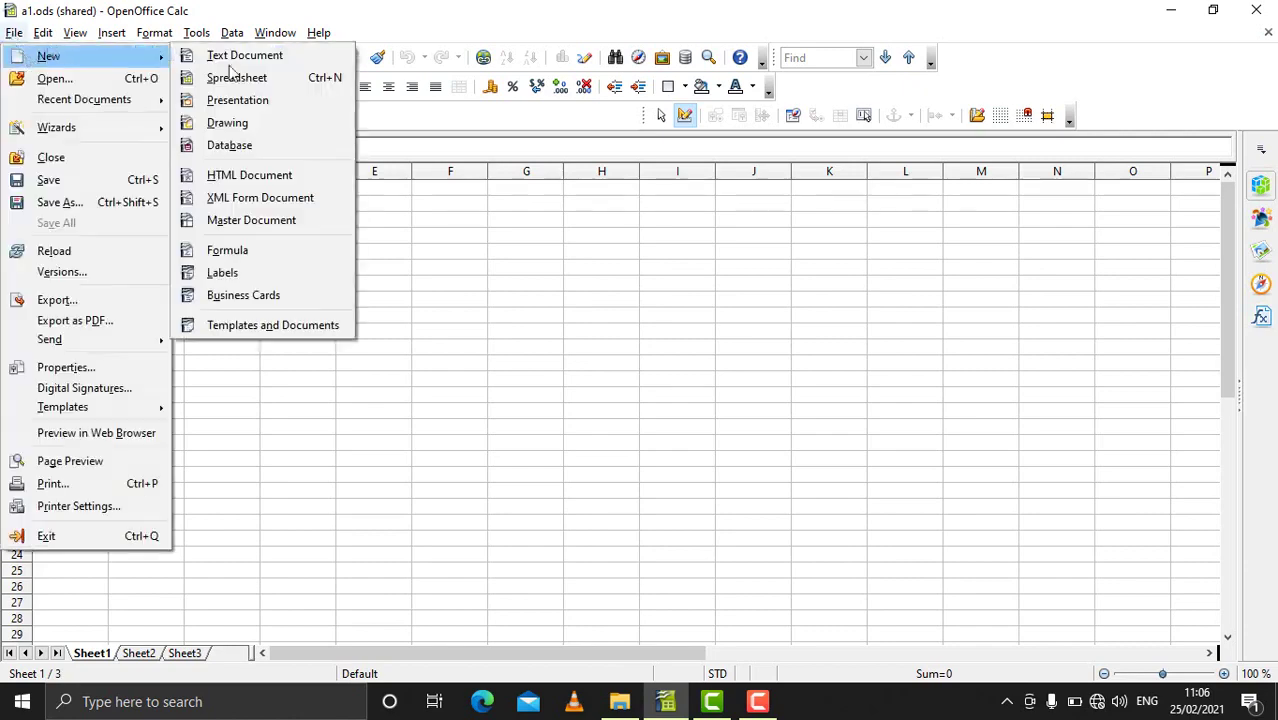
left_click(258, 80)
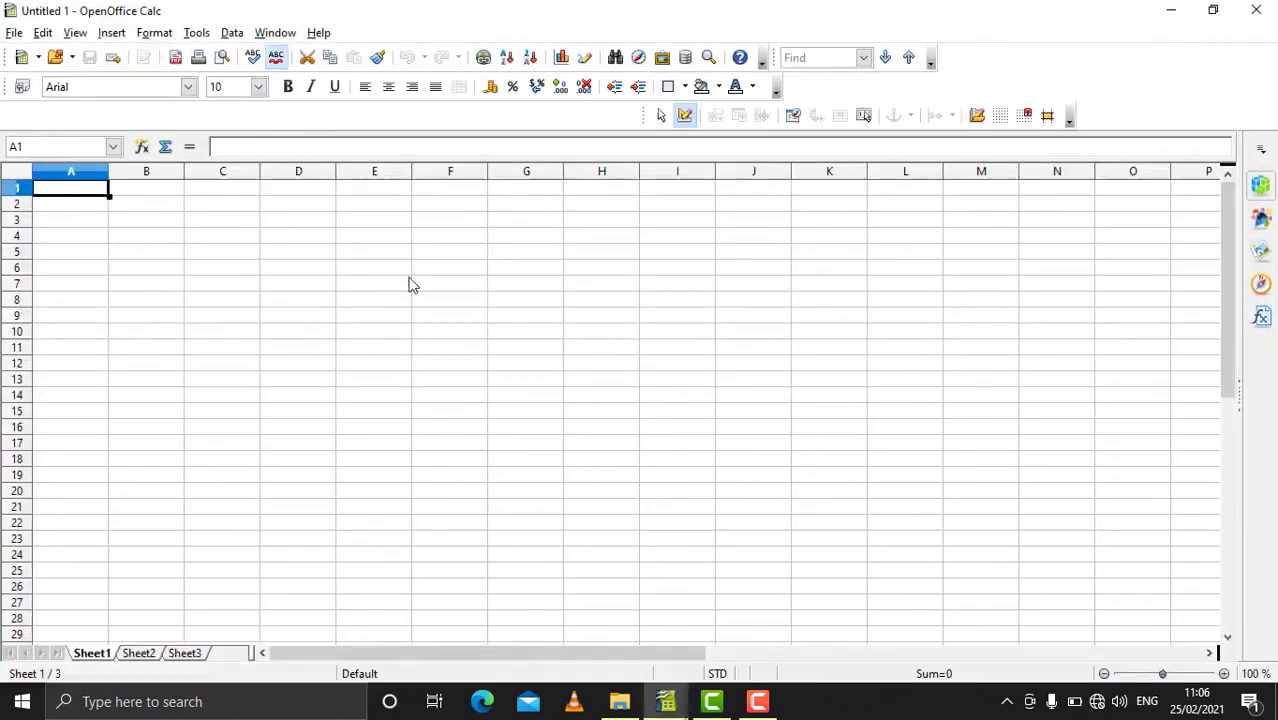
left_click(665, 700)
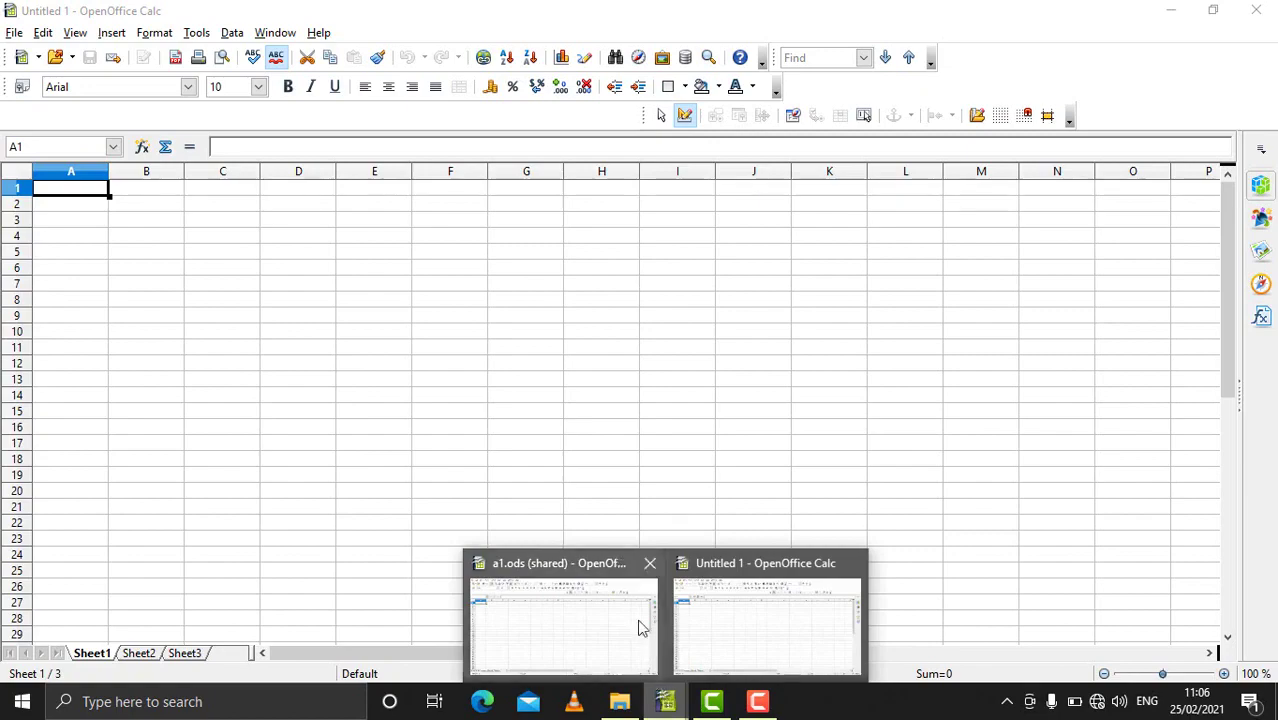
left_click(650, 563)
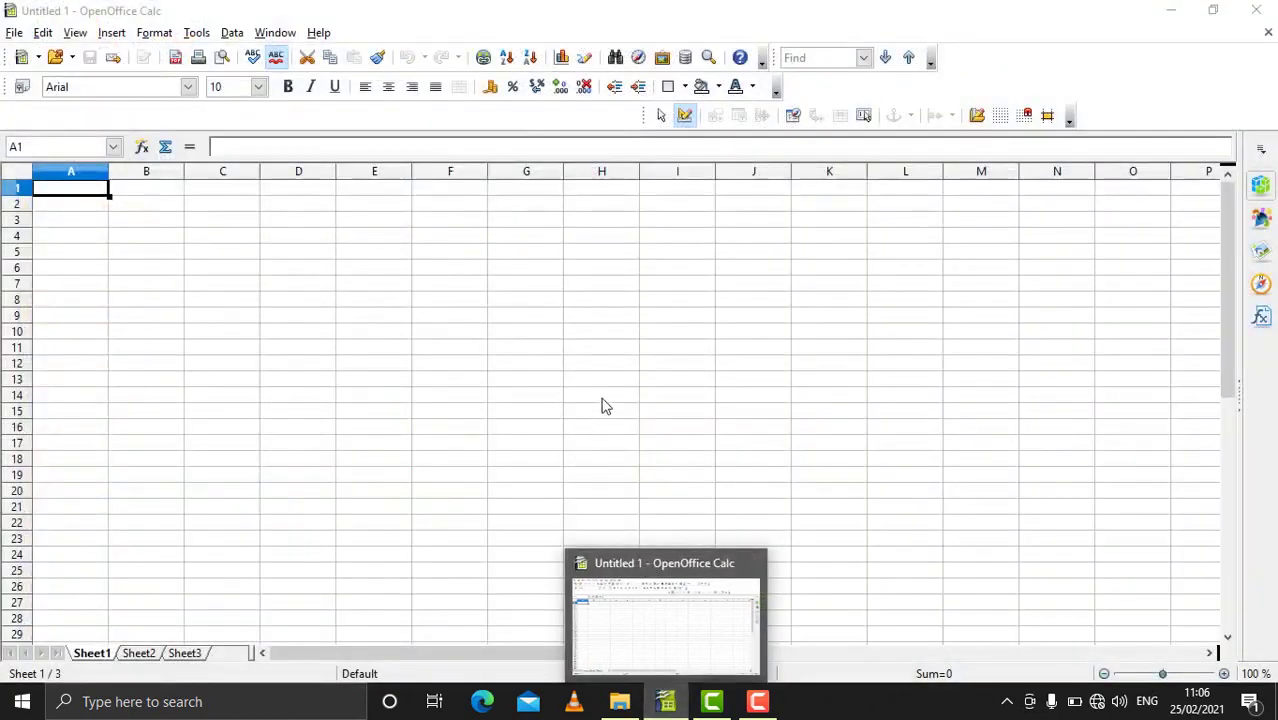
left_click(603, 397)
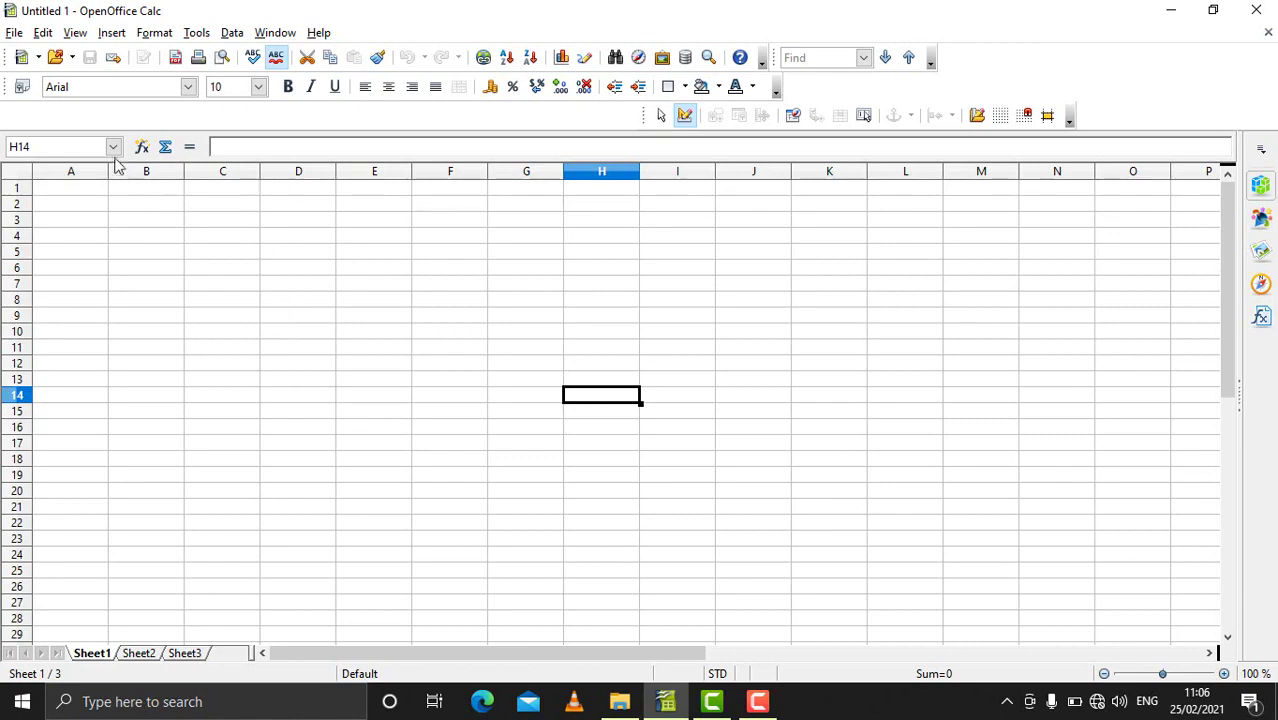
Step: Reopen a1.ods from File > Recent Documents
left_click(15, 33)
mouse_move(57, 103)
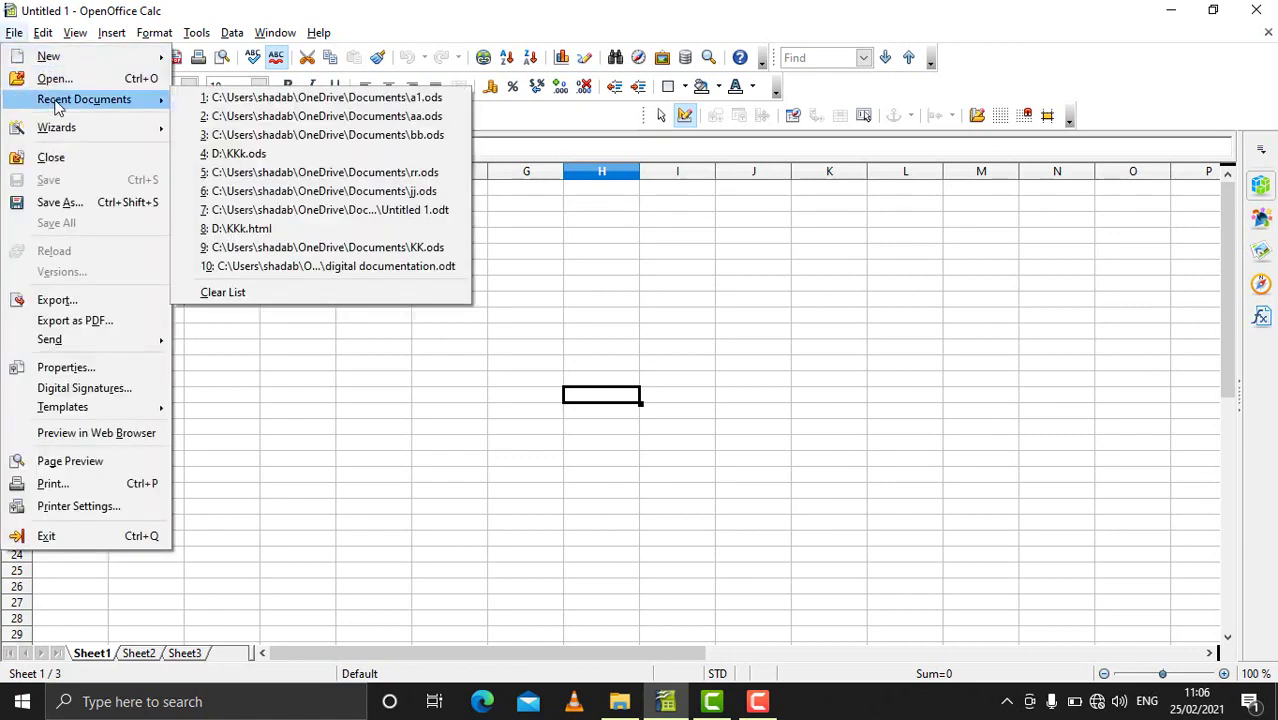
left_click(428, 100)
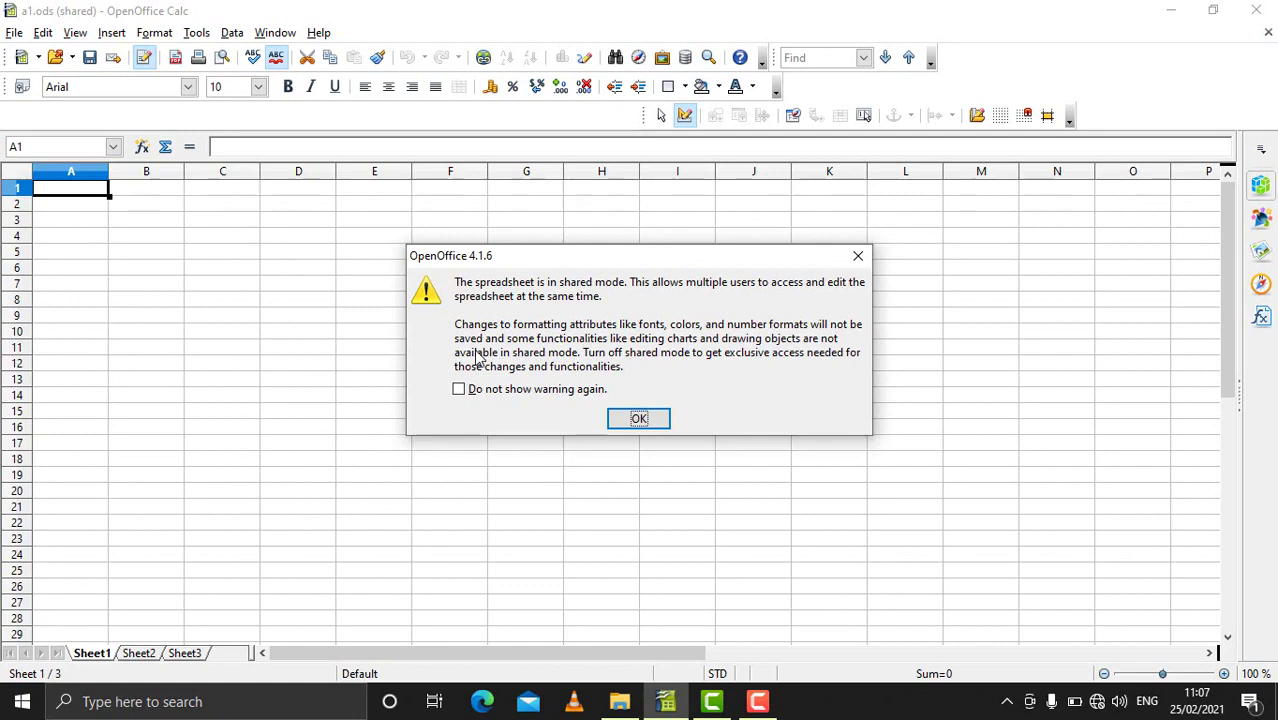
Step: Dismiss the shared-mode formatting-limits warning with OK
left_click(649, 424)
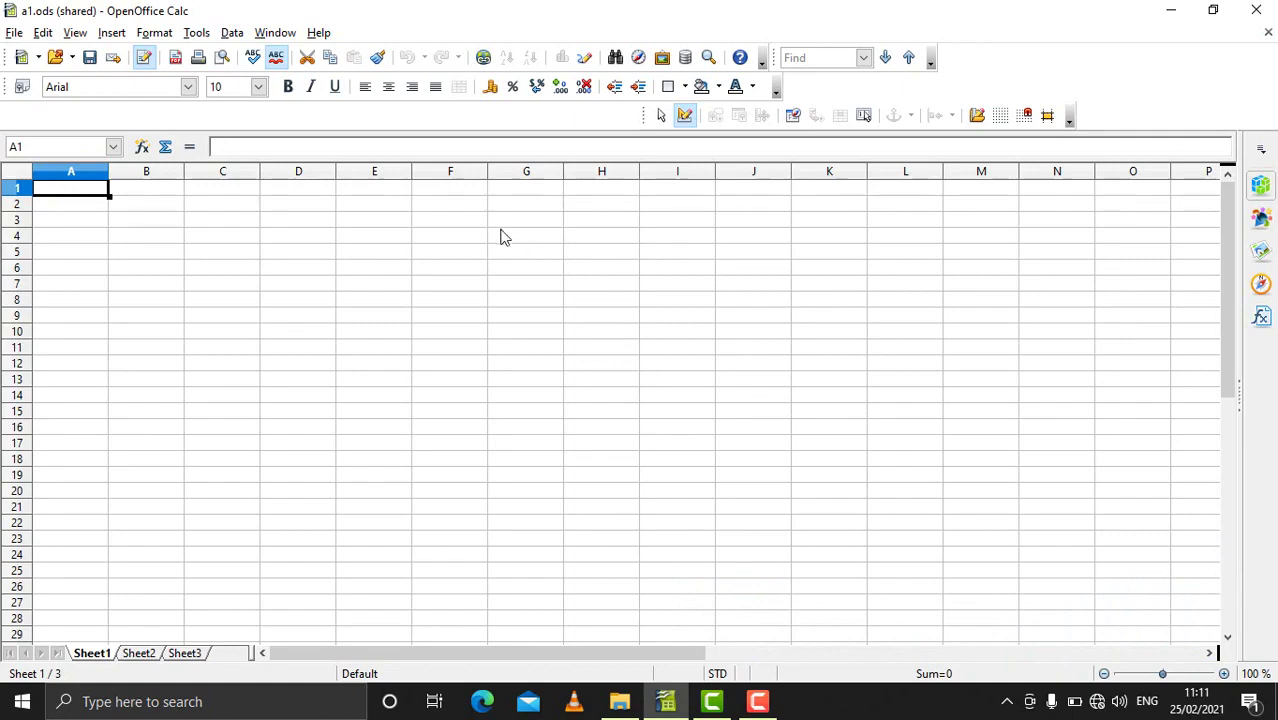
Step: Create another new blank spreadsheet
left_click(15, 33)
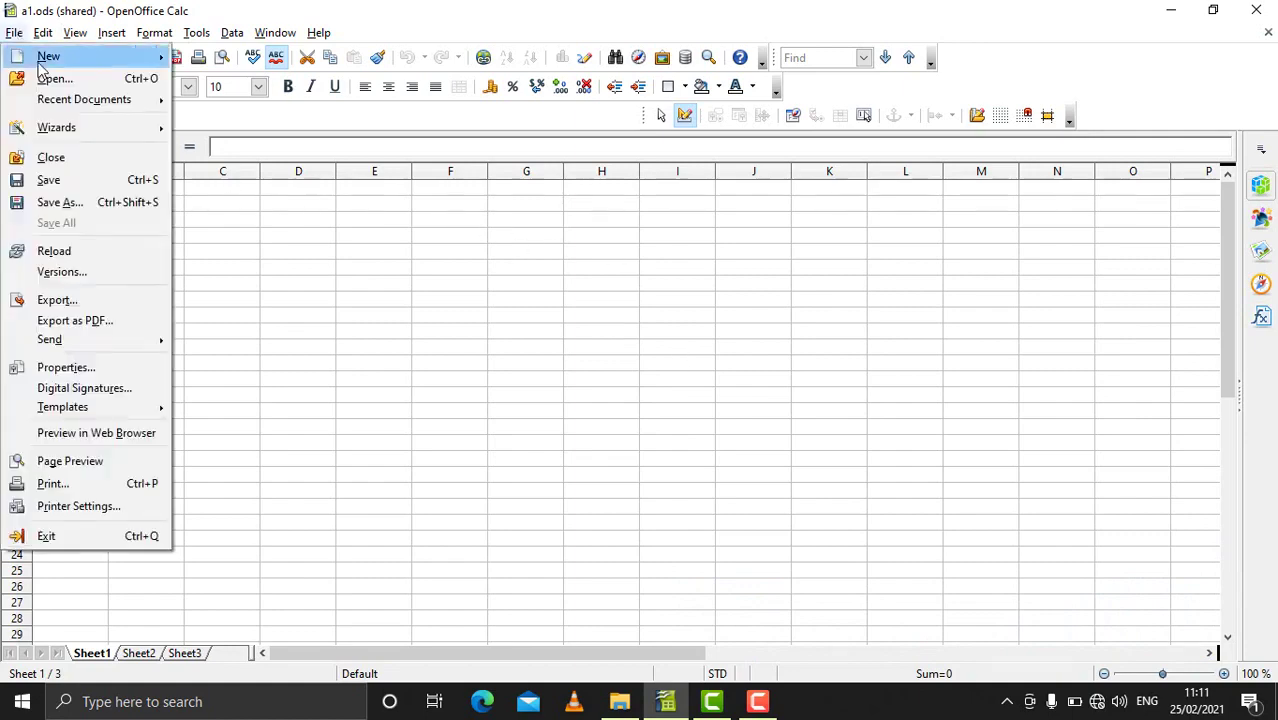
mouse_move(40, 60)
left_click(234, 78)
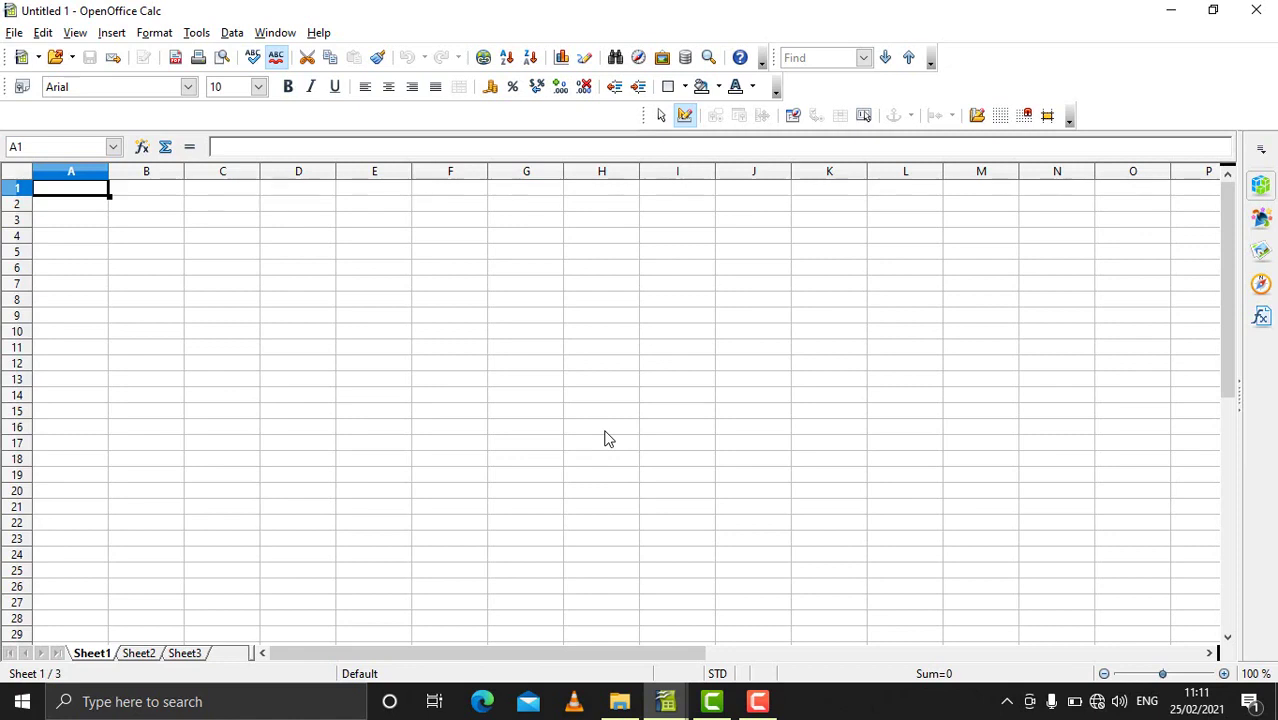
Step: Type four names down A1:A4 and start saving the spreadsheet
type("ramesh")
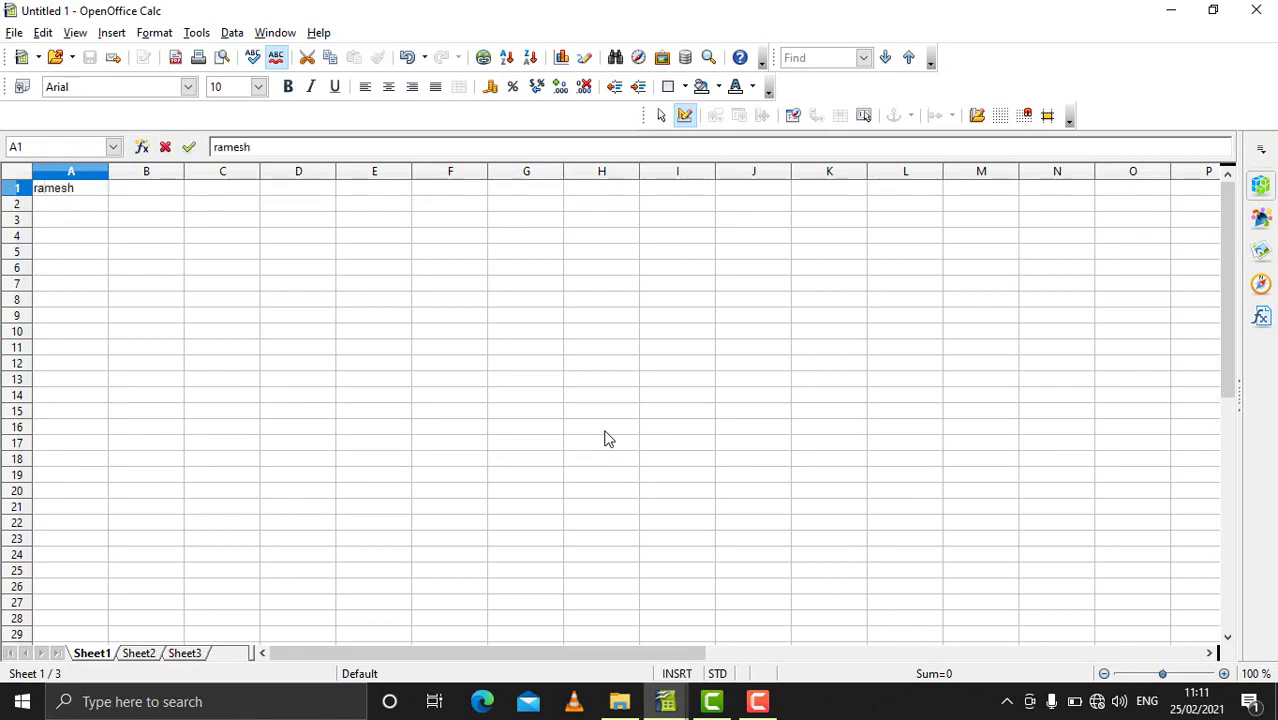
key("Return")
type("raj")
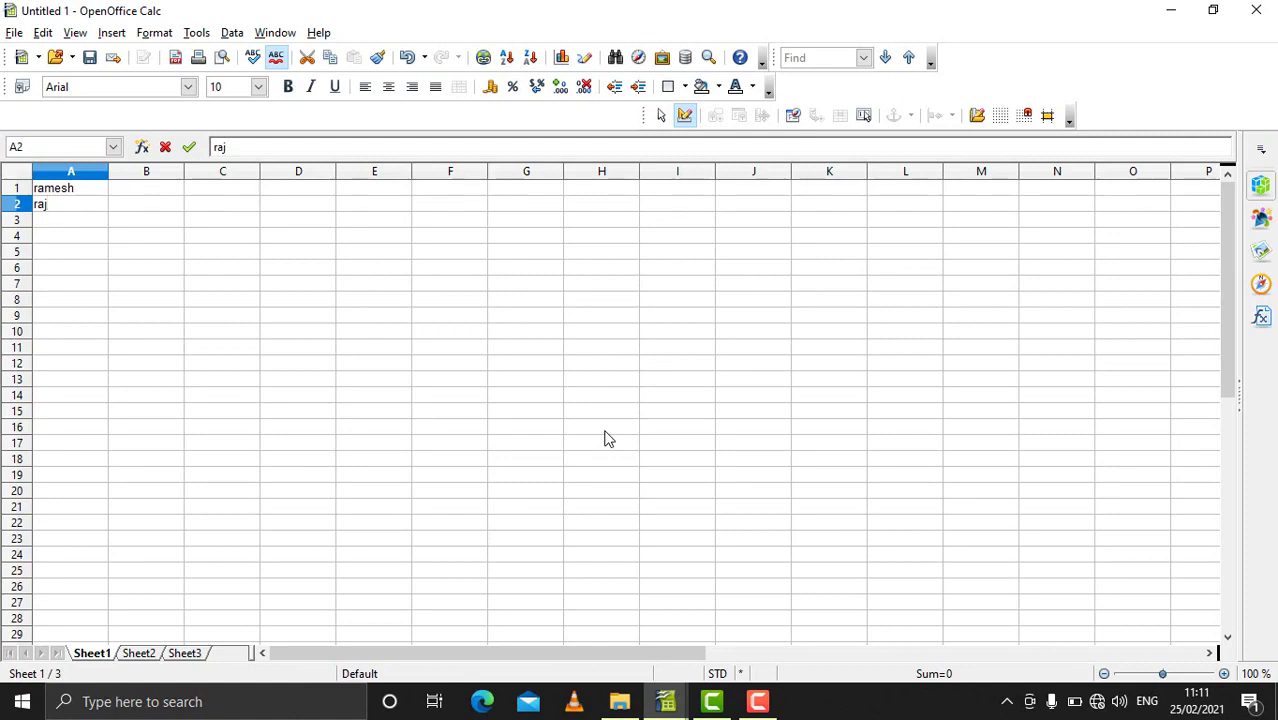
key("Return")
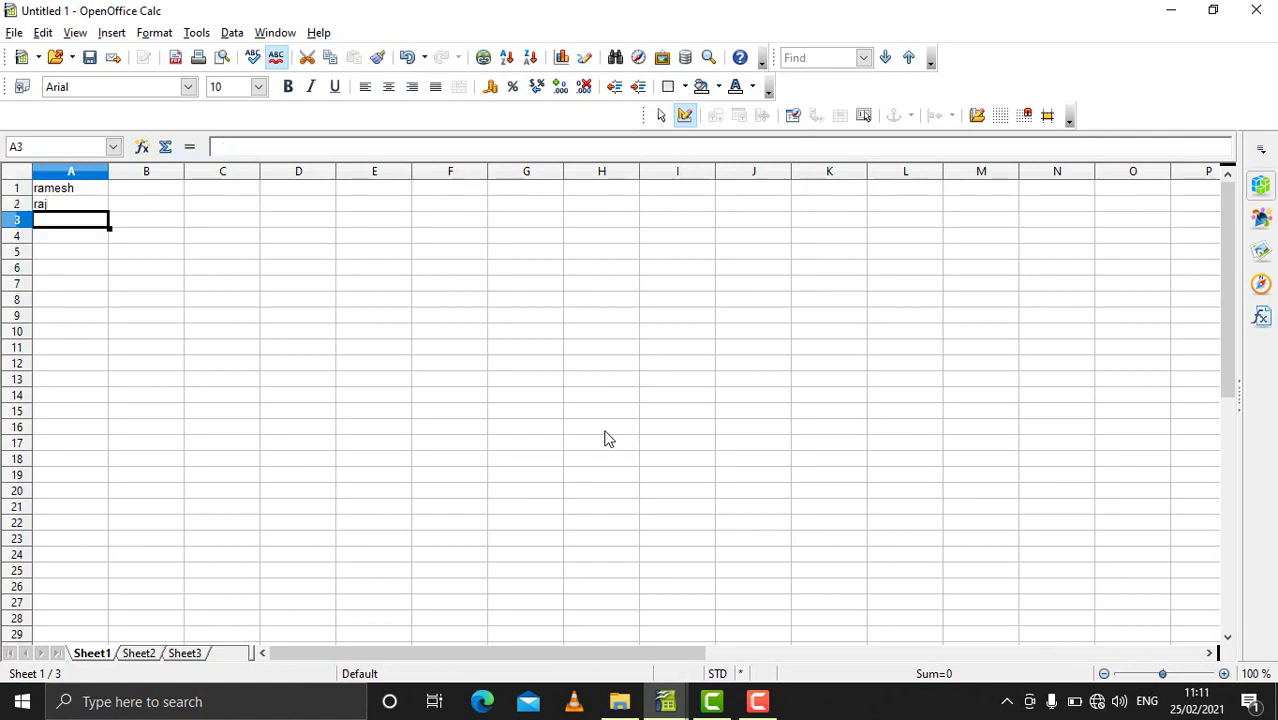
type("rakesh")
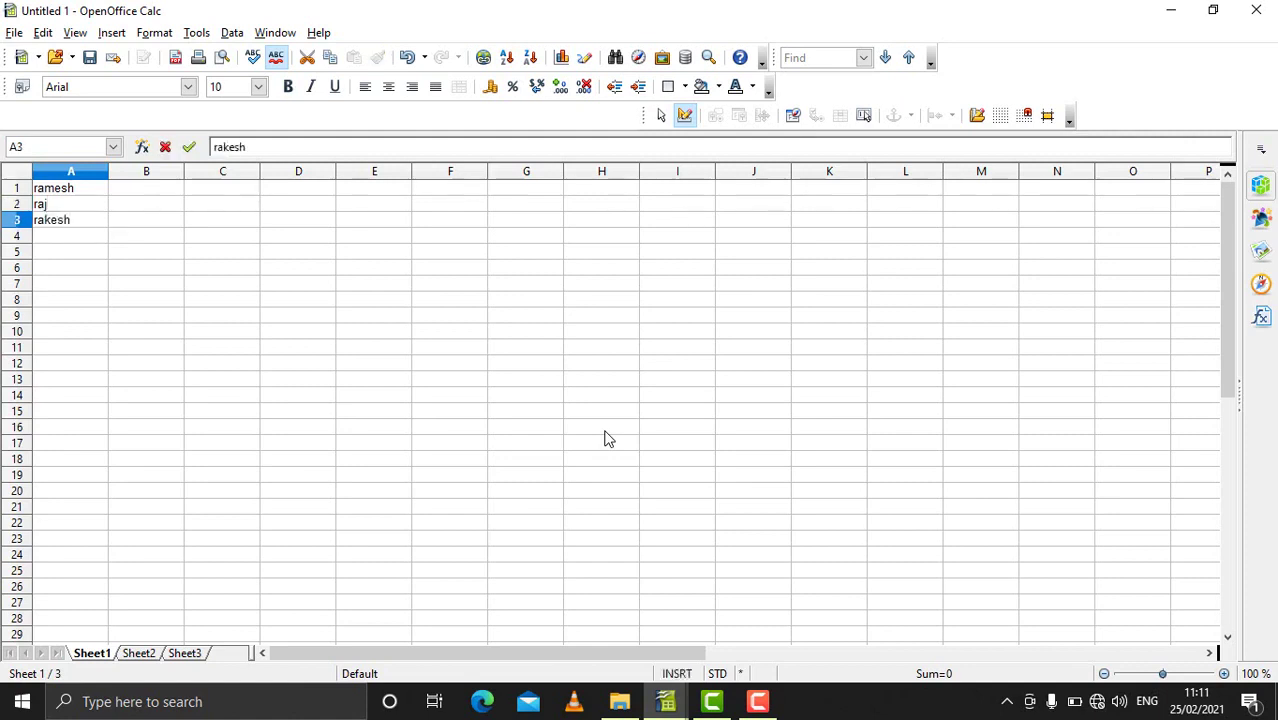
key("Return")
type("sanjay")
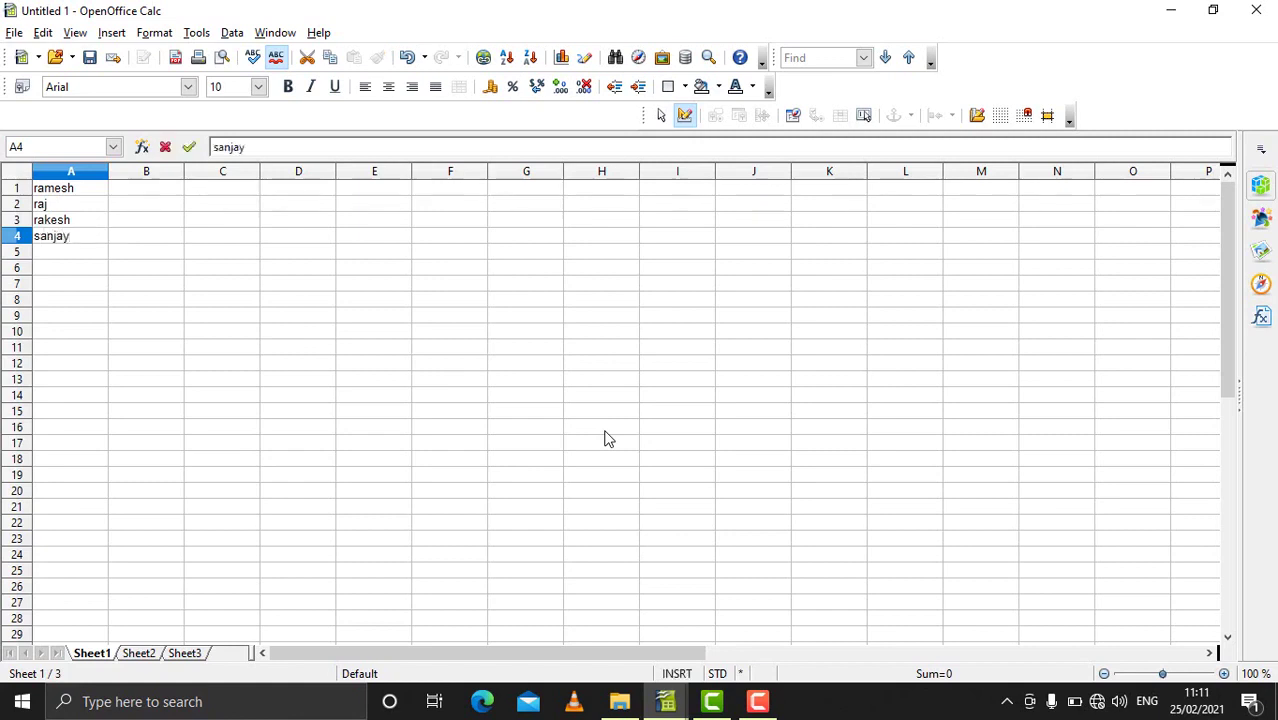
left_click(10, 34)
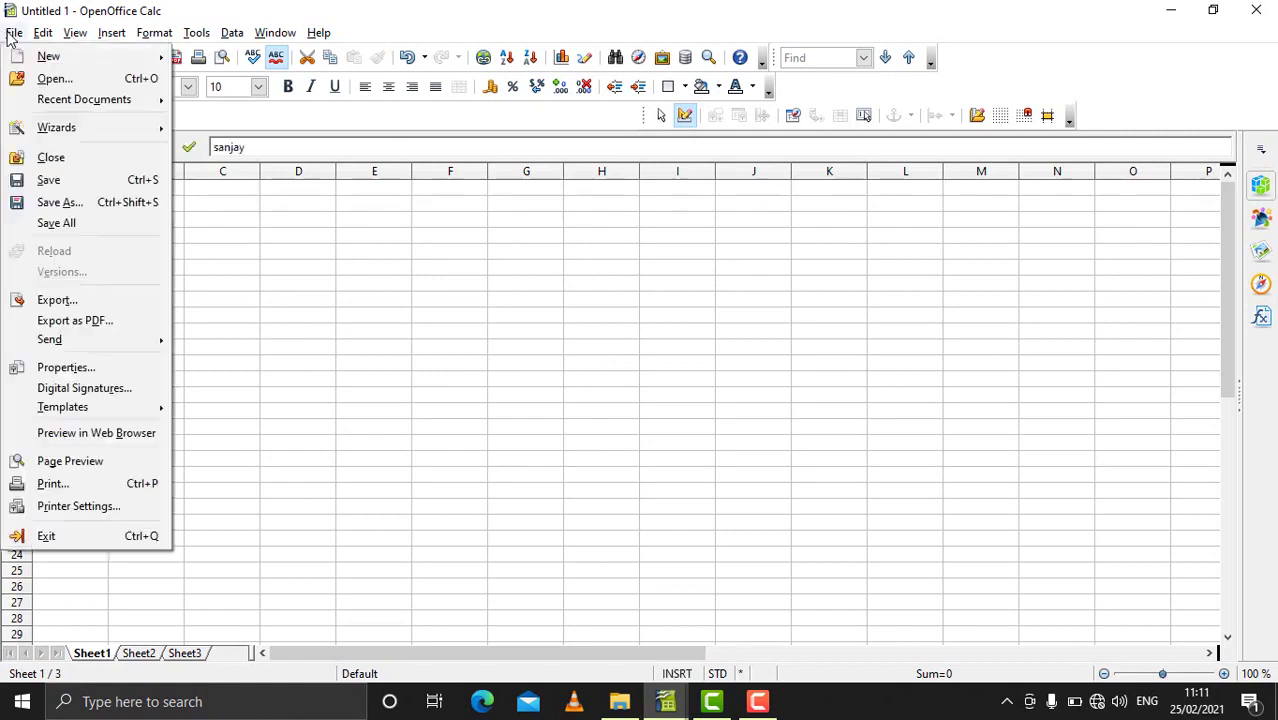
left_click(71, 184)
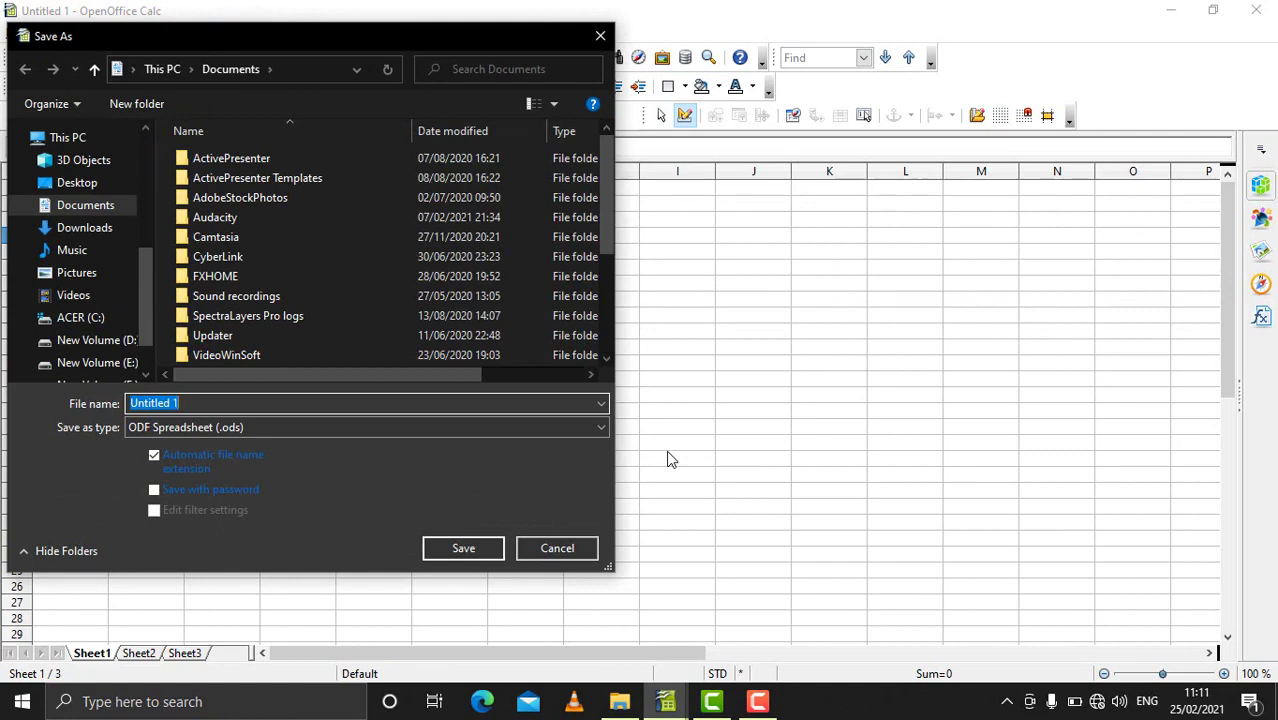
Step: Save the name list as x1.ods
type("x1")
left_click(468, 552)
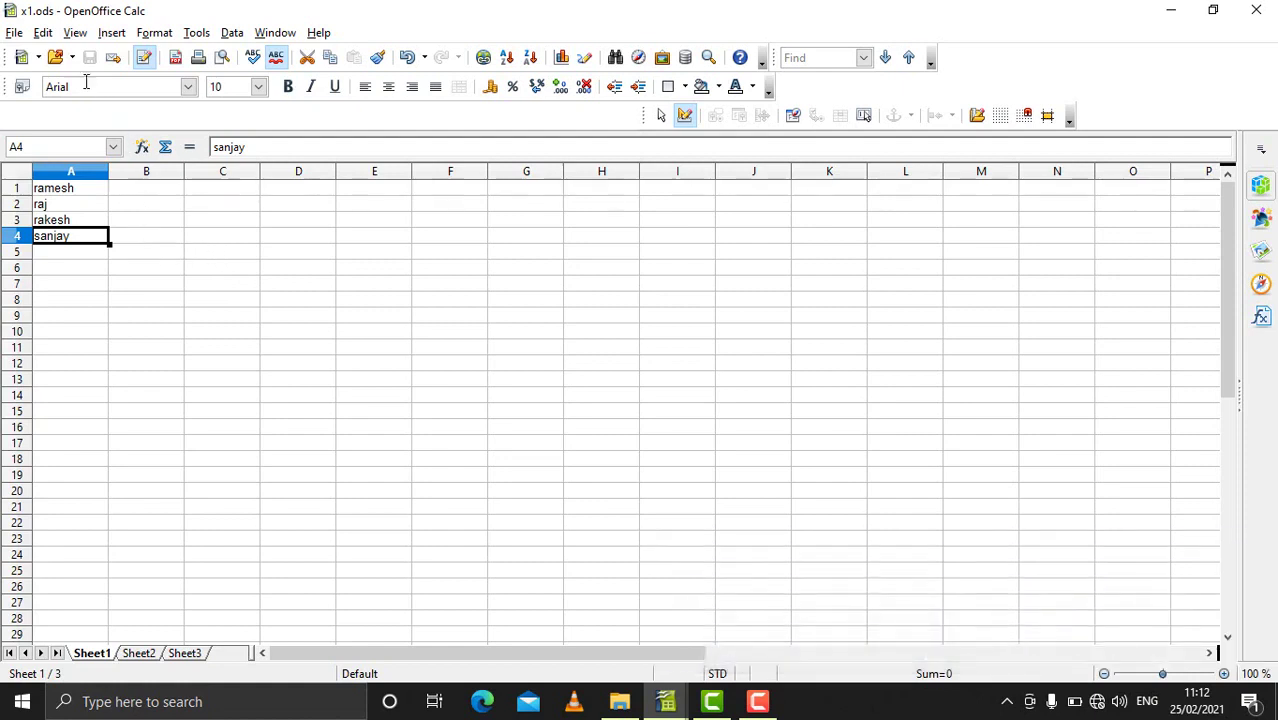
Step: Turn on Edit > Changes > Record and verify it is checked
left_click(42, 33)
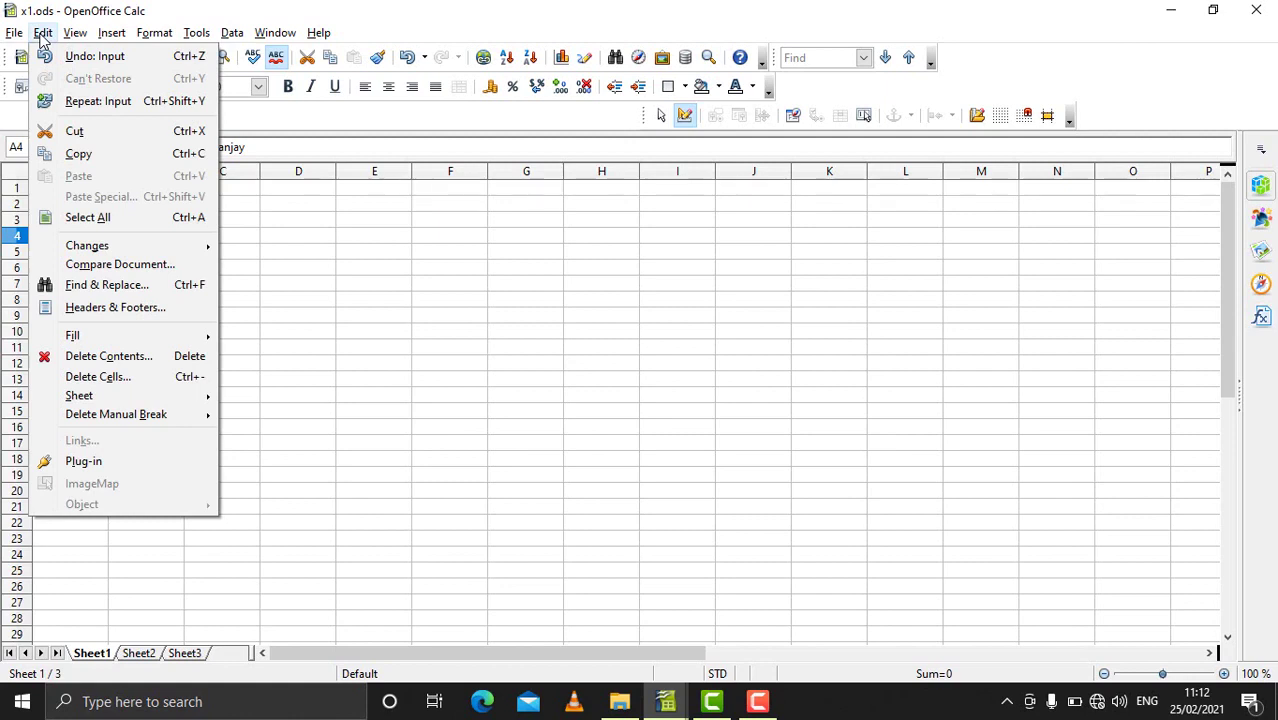
mouse_move(150, 249)
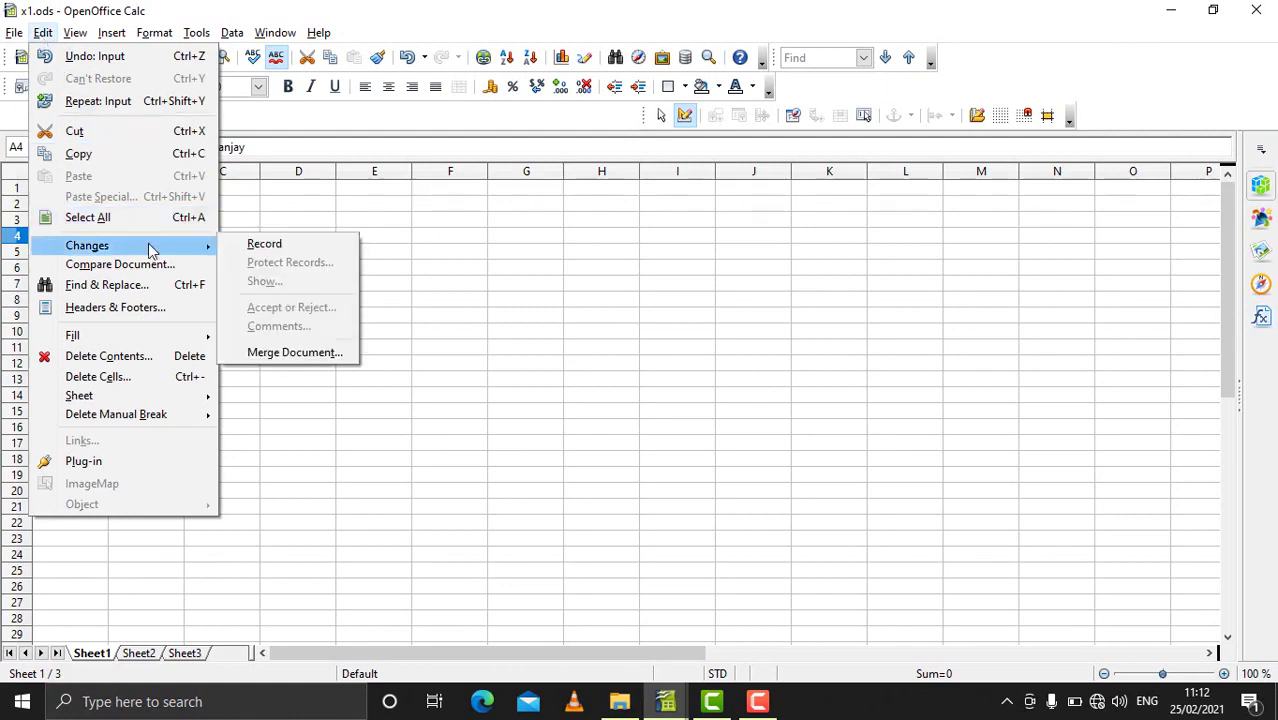
left_click(262, 247)
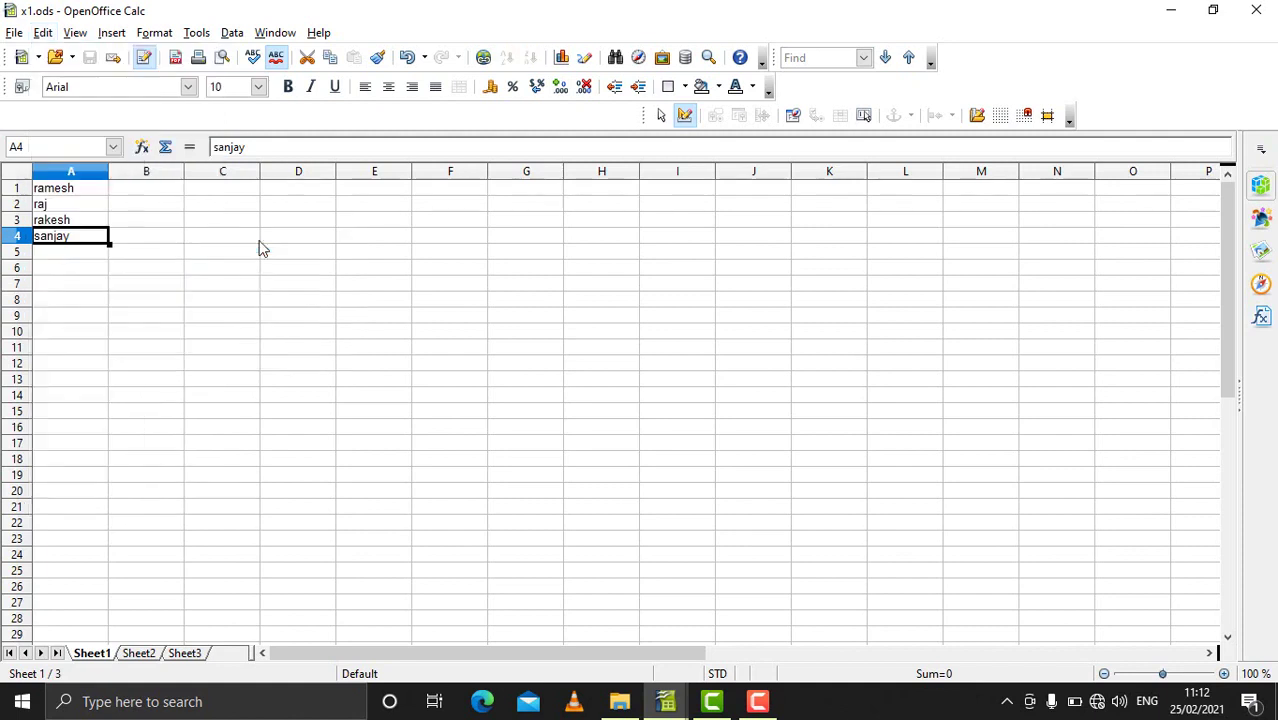
left_click(43, 33)
mouse_move(95, 250)
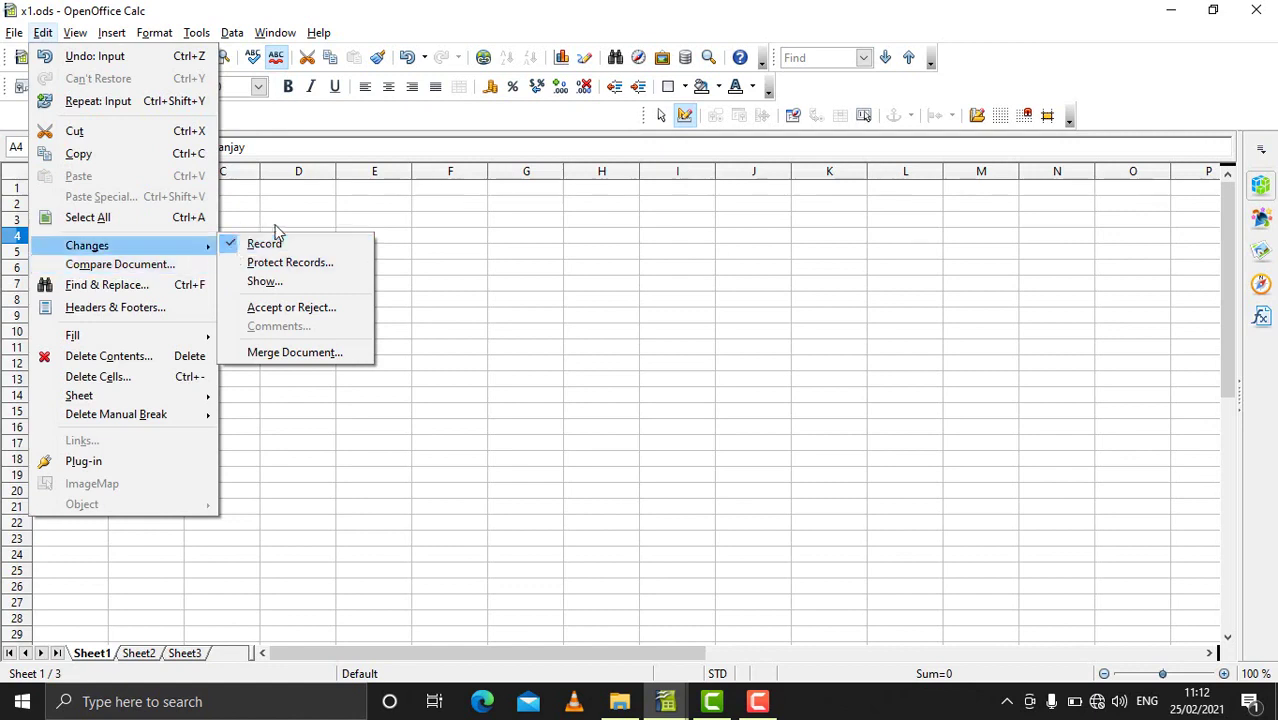
left_click(436, 306)
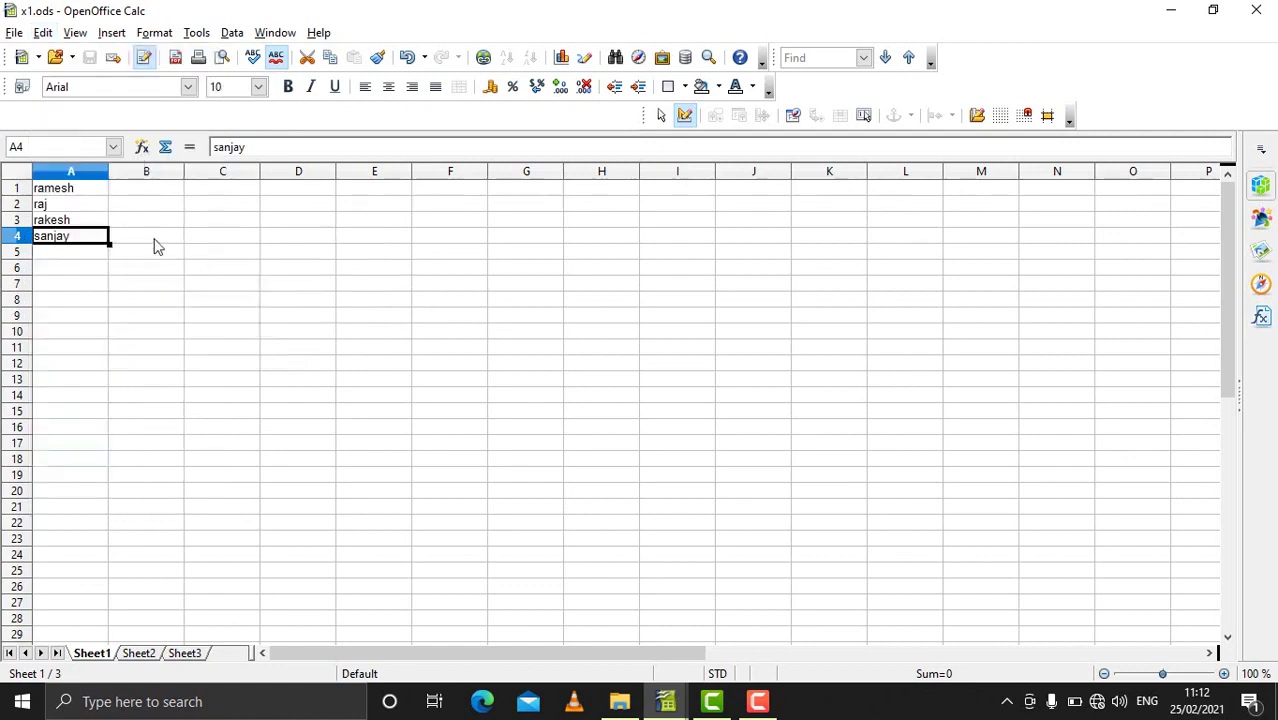
Step: Enter three new names in B1, B2 and B3 as tracked changes
left_click(120, 190)
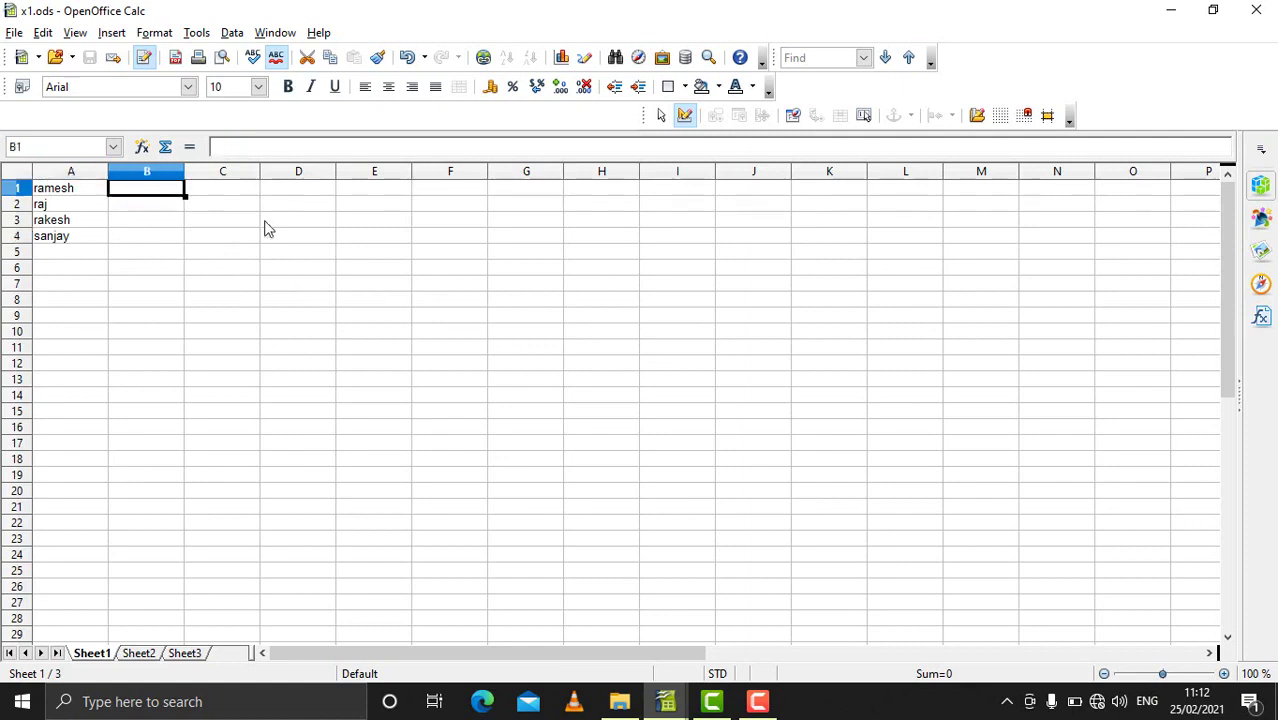
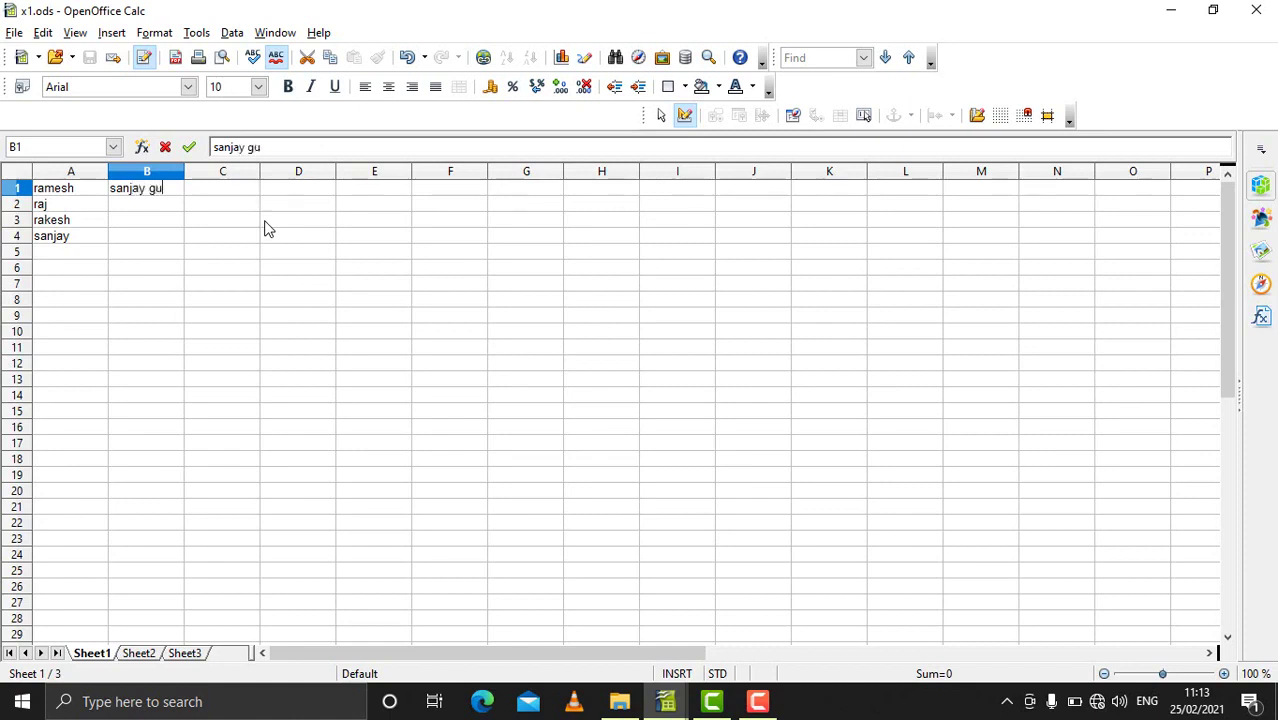
key("Return")
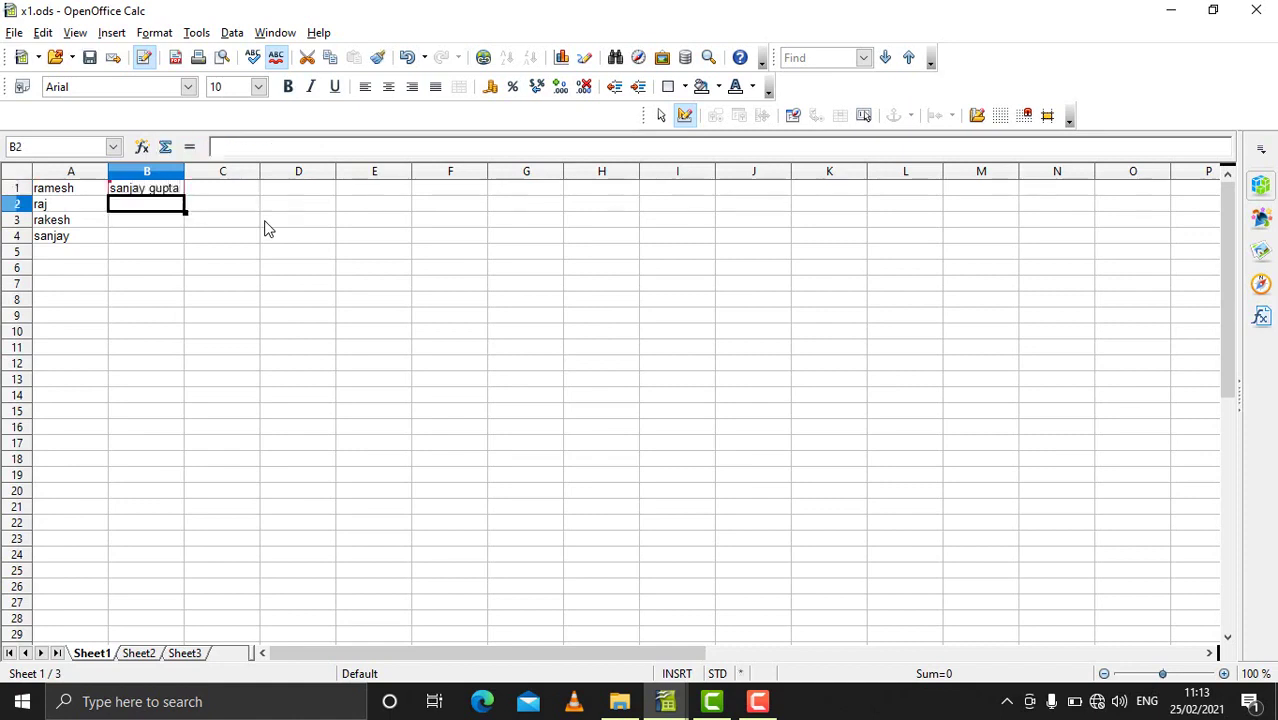
type("vih")
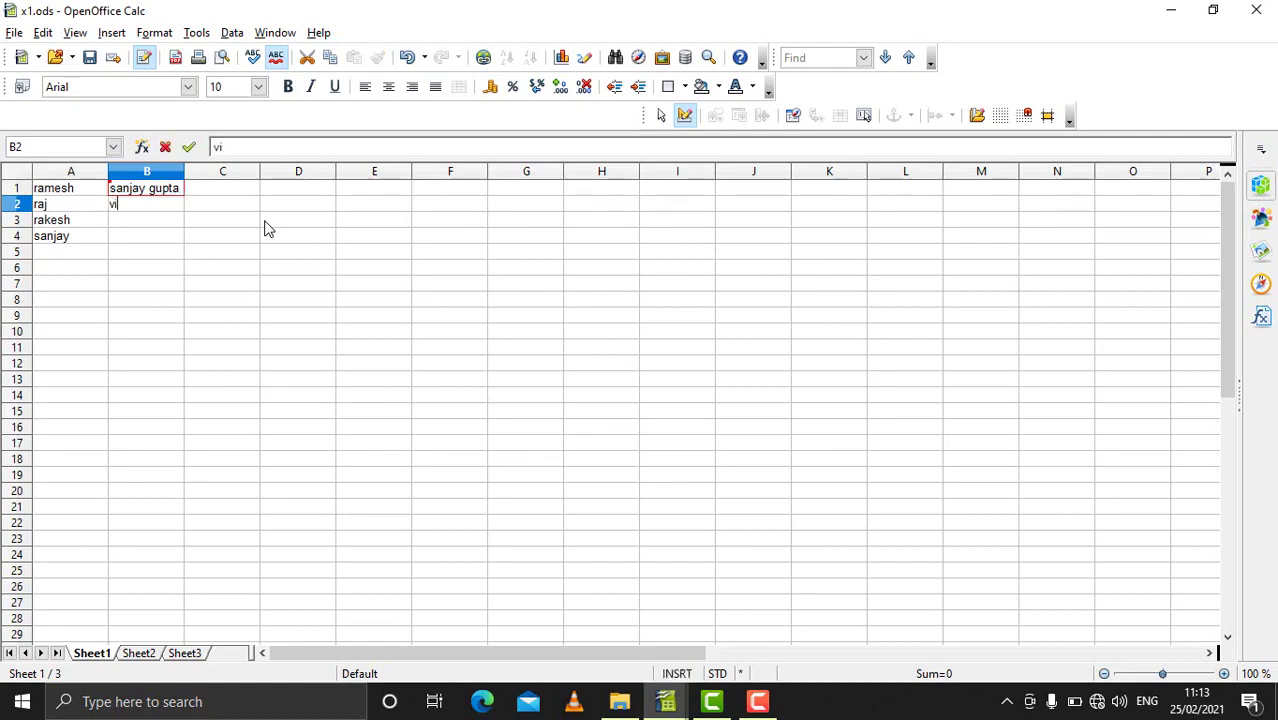
key("BackSpace")
key("BackSpace")
type("ijay")
key("Return")
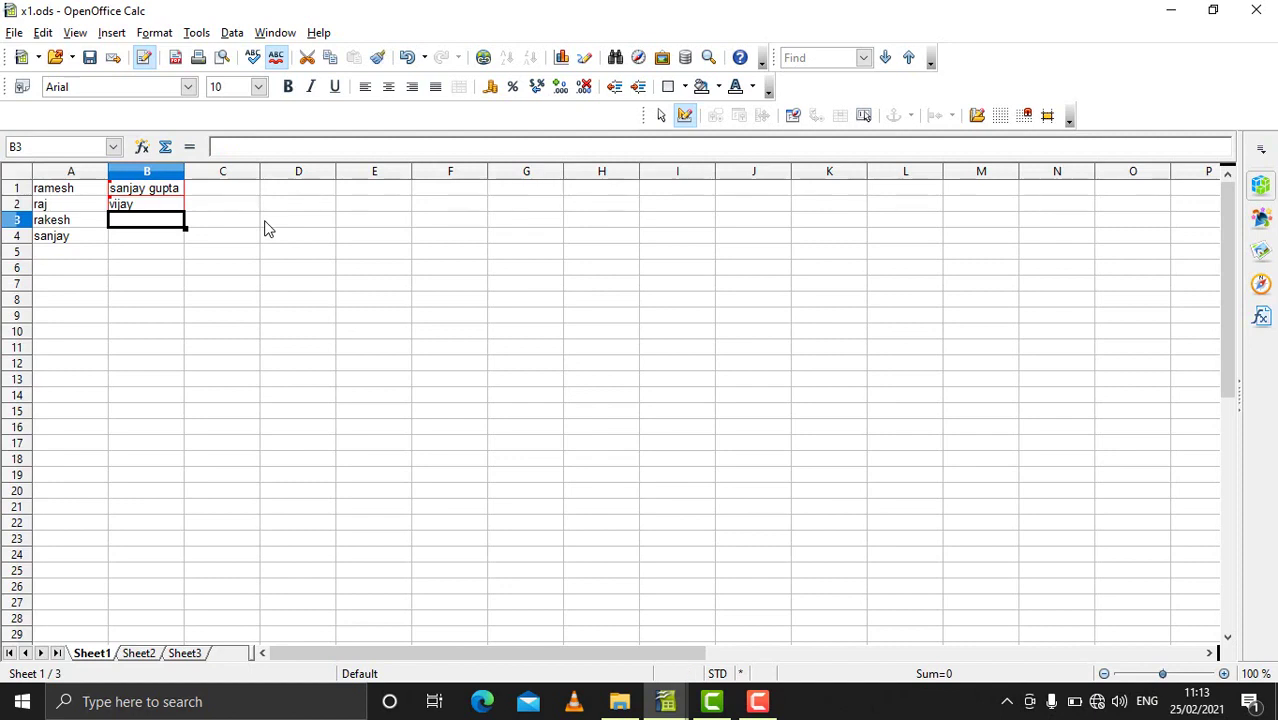
type("sujay")
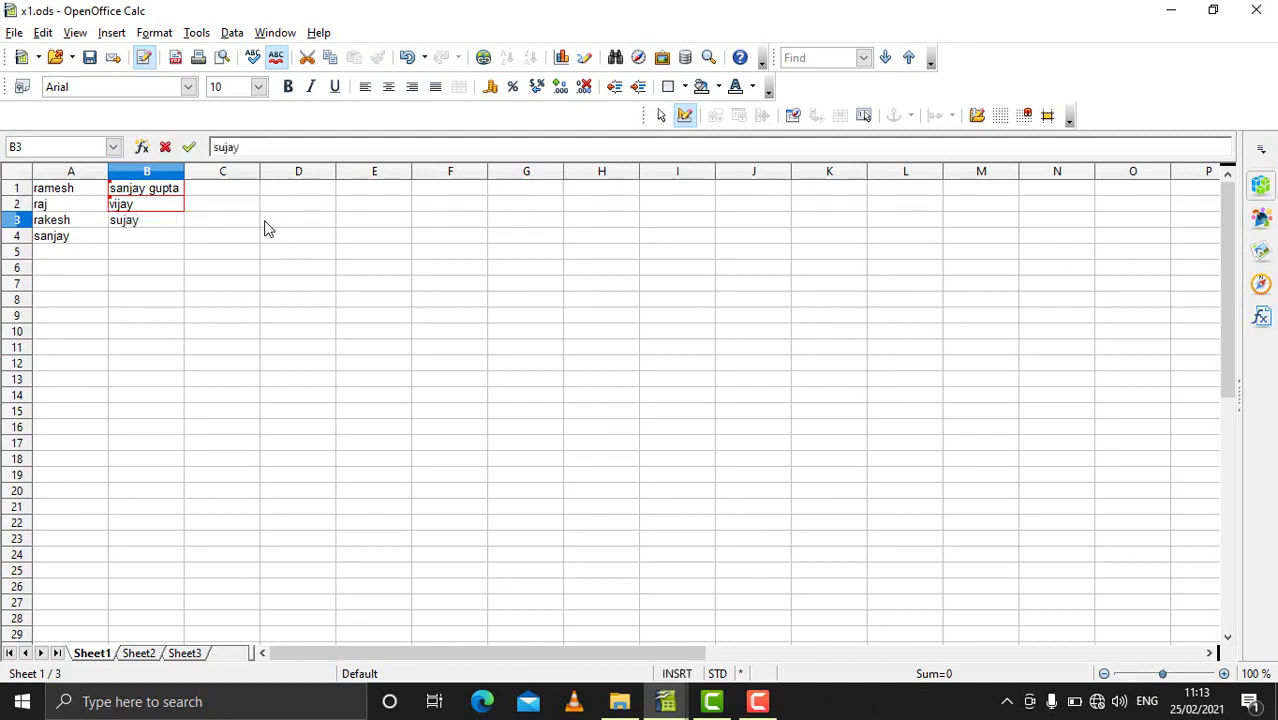
key("Return")
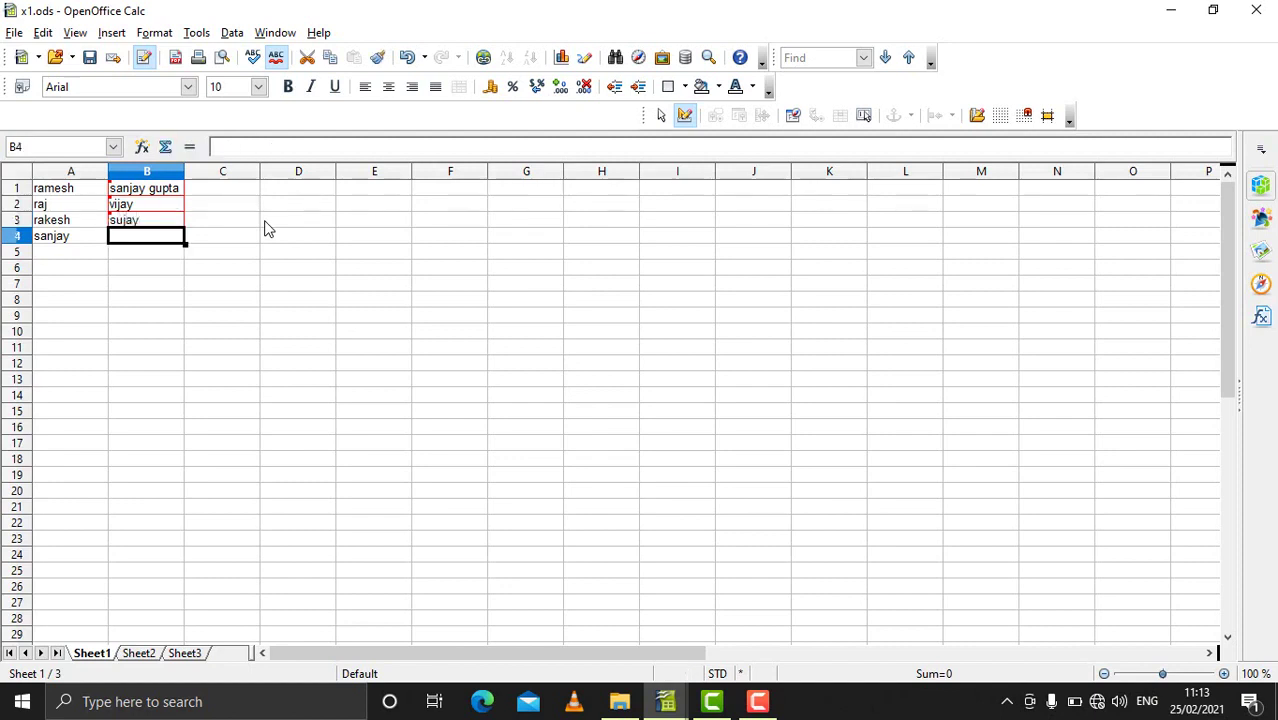
Step: Overwrite A4 with a different name
key("Left")
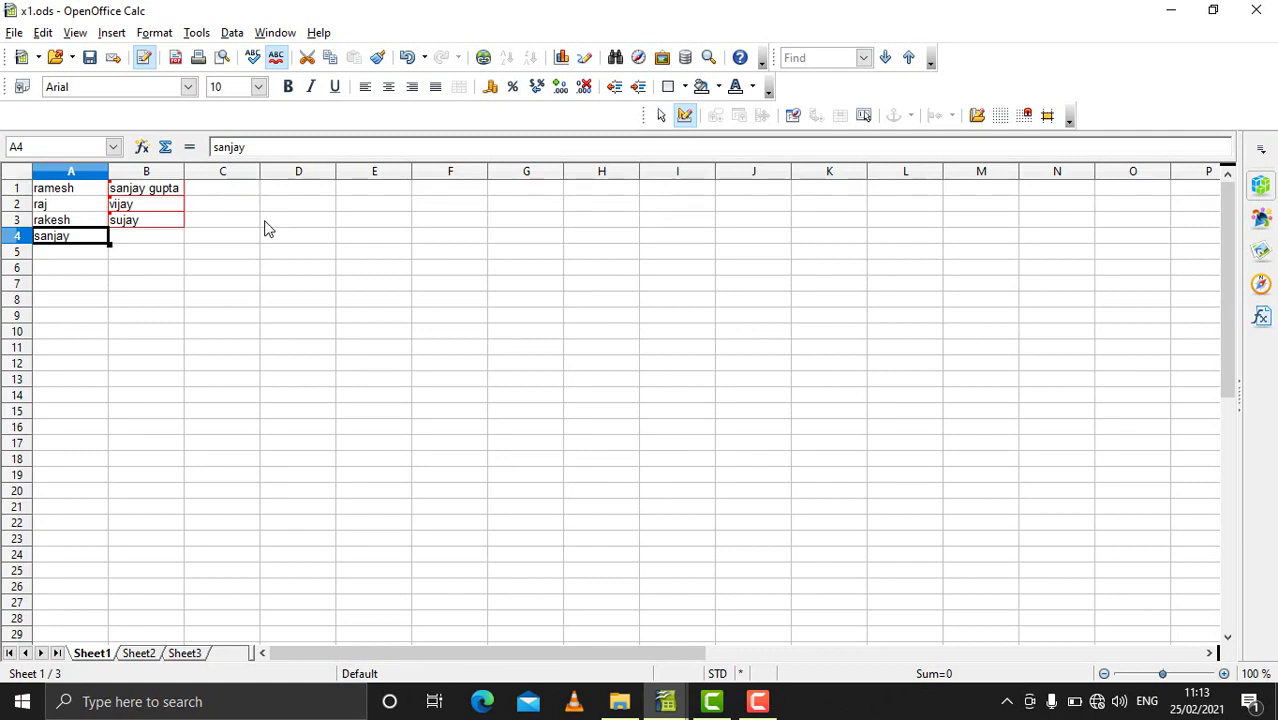
type("amit")
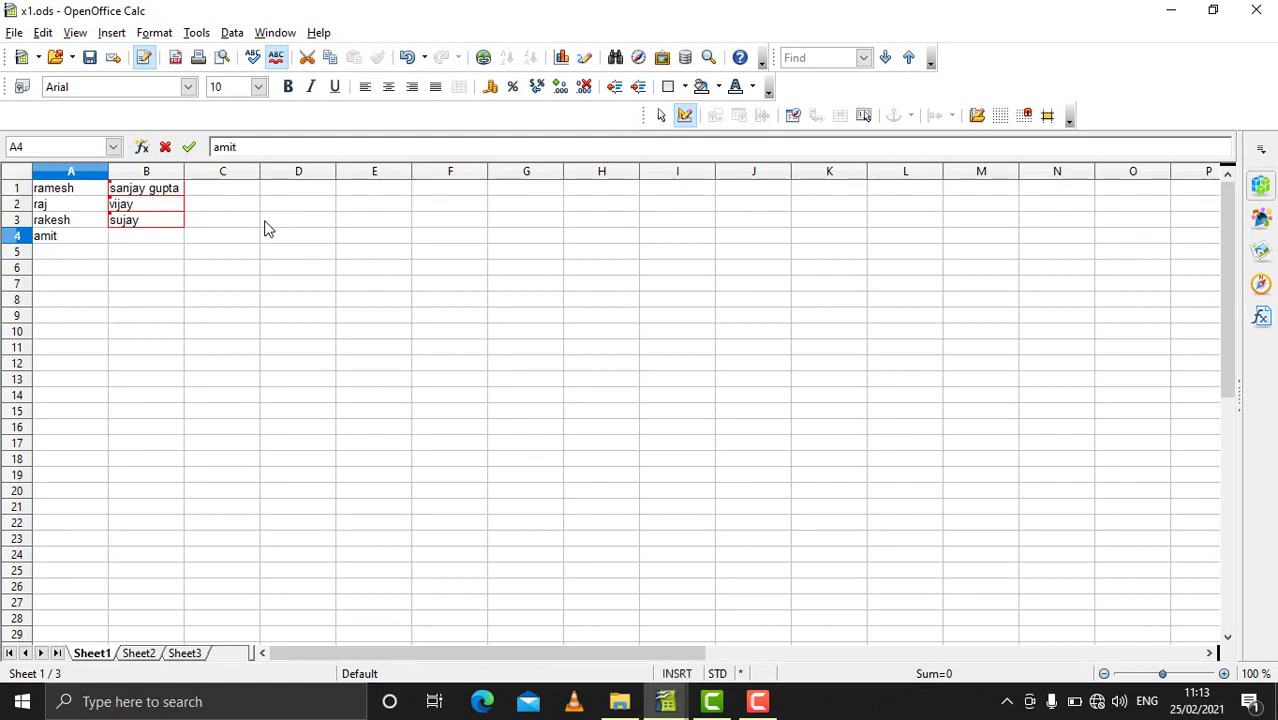
key("Return")
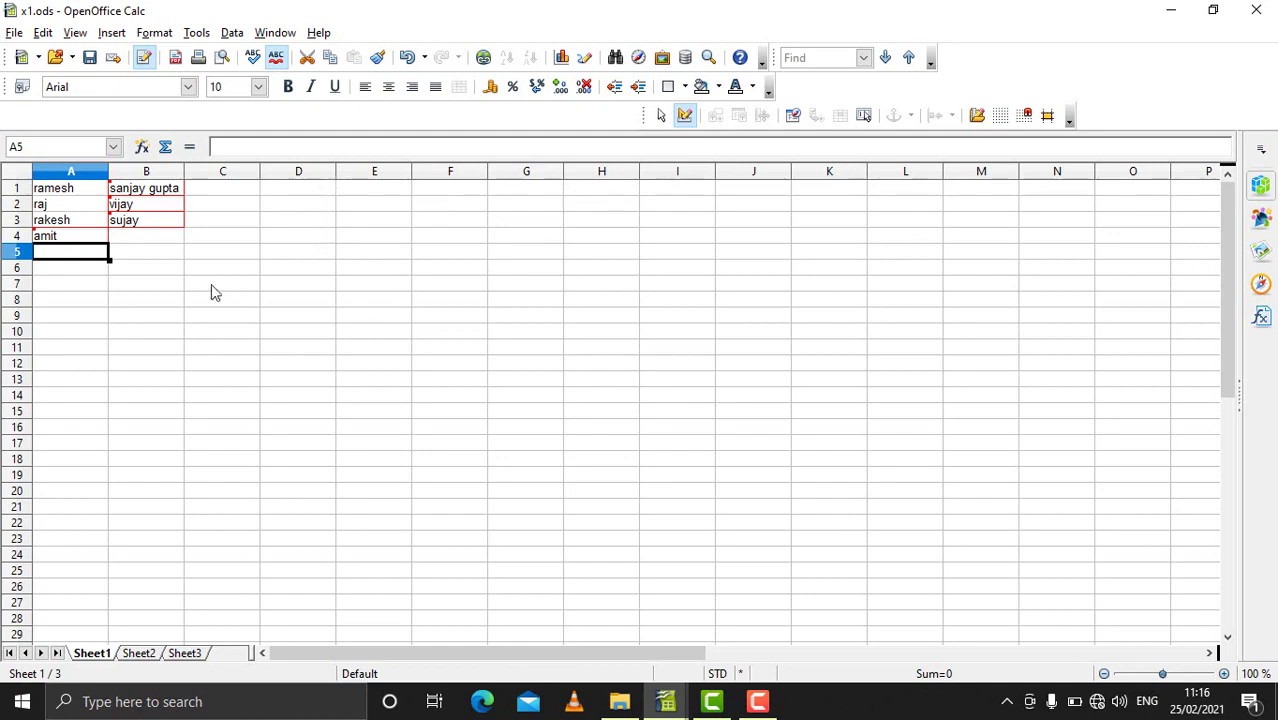
Step: Attach the comment 'this a modified new record' to B1's recorded change
left_click(126, 191)
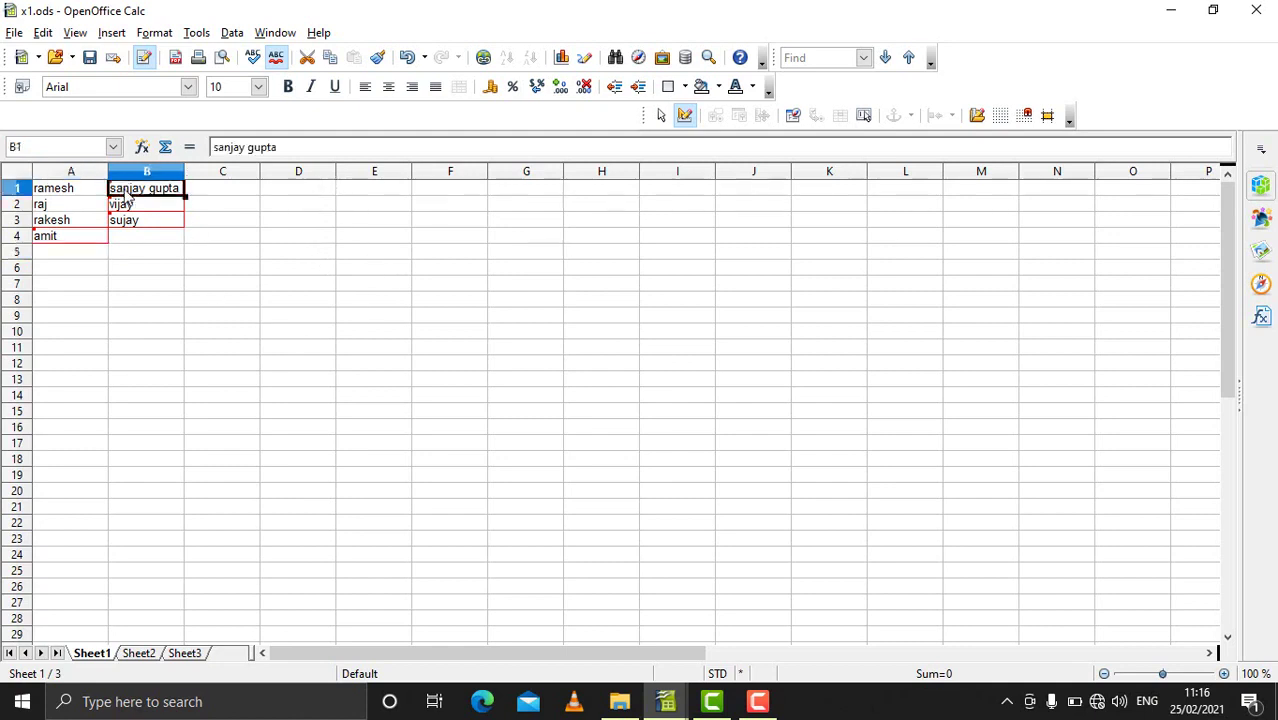
mouse_move(129, 197)
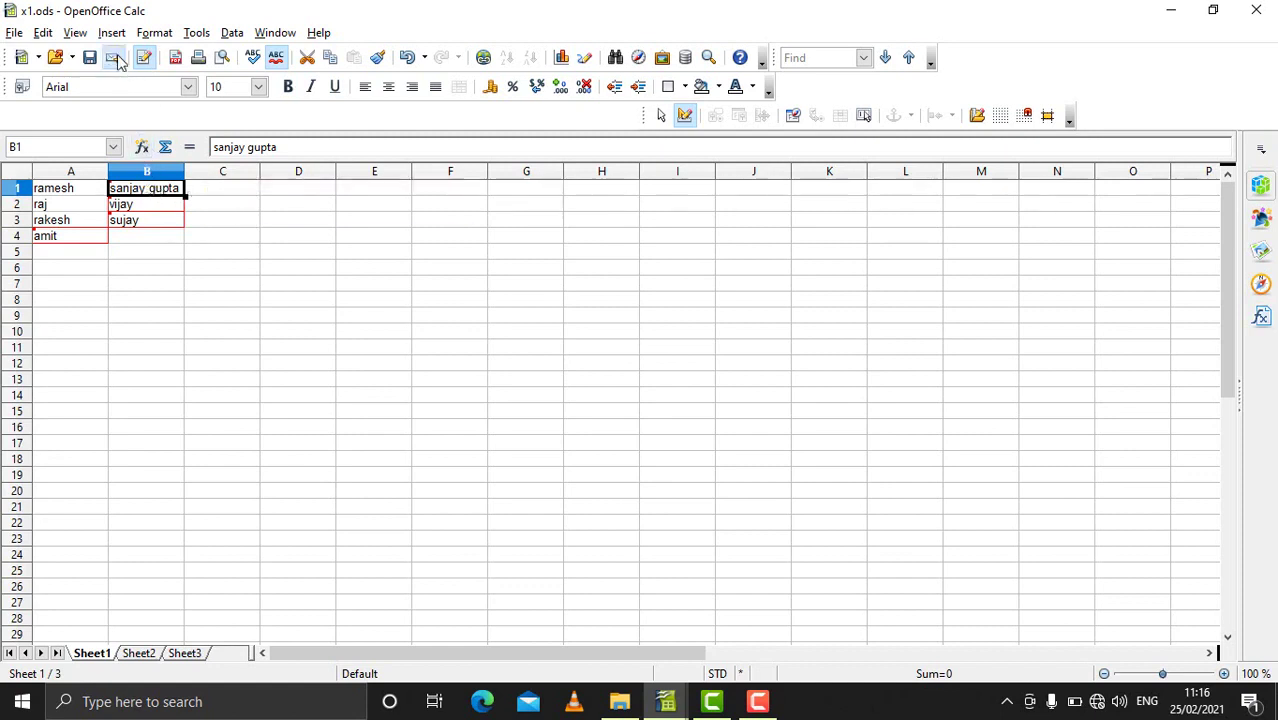
left_click(47, 35)
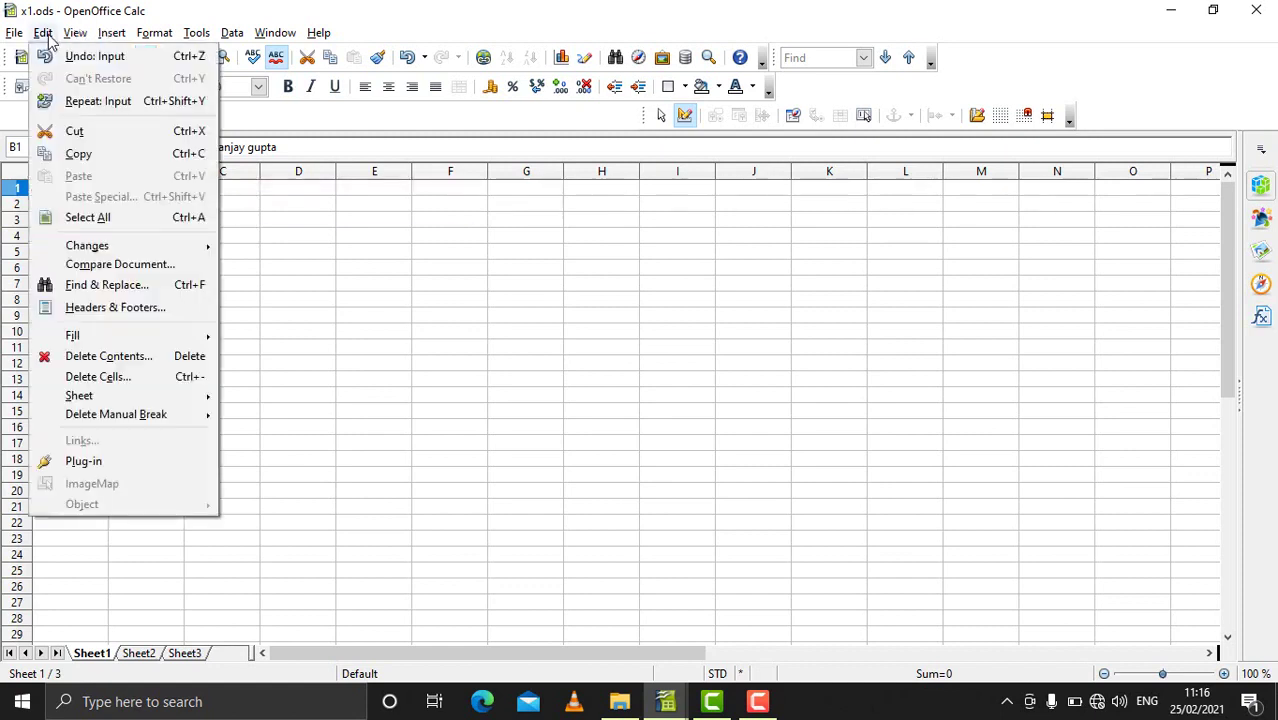
mouse_move(136, 251)
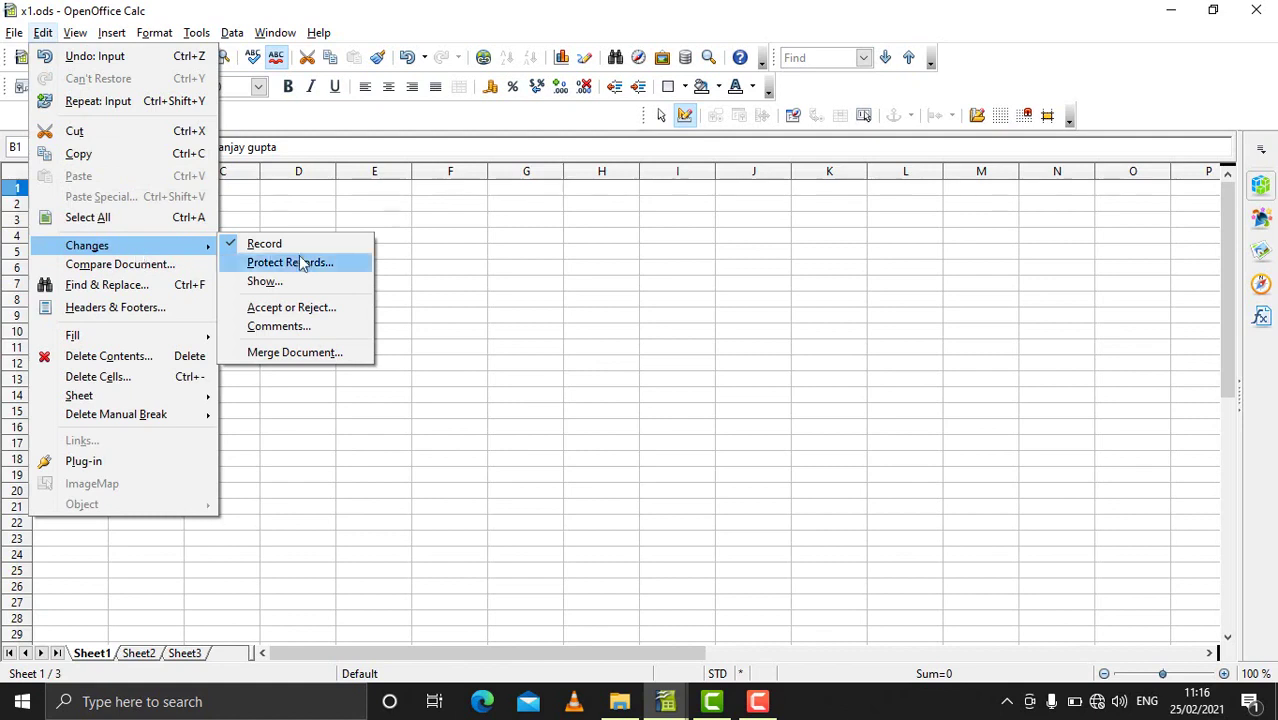
left_click(285, 327)
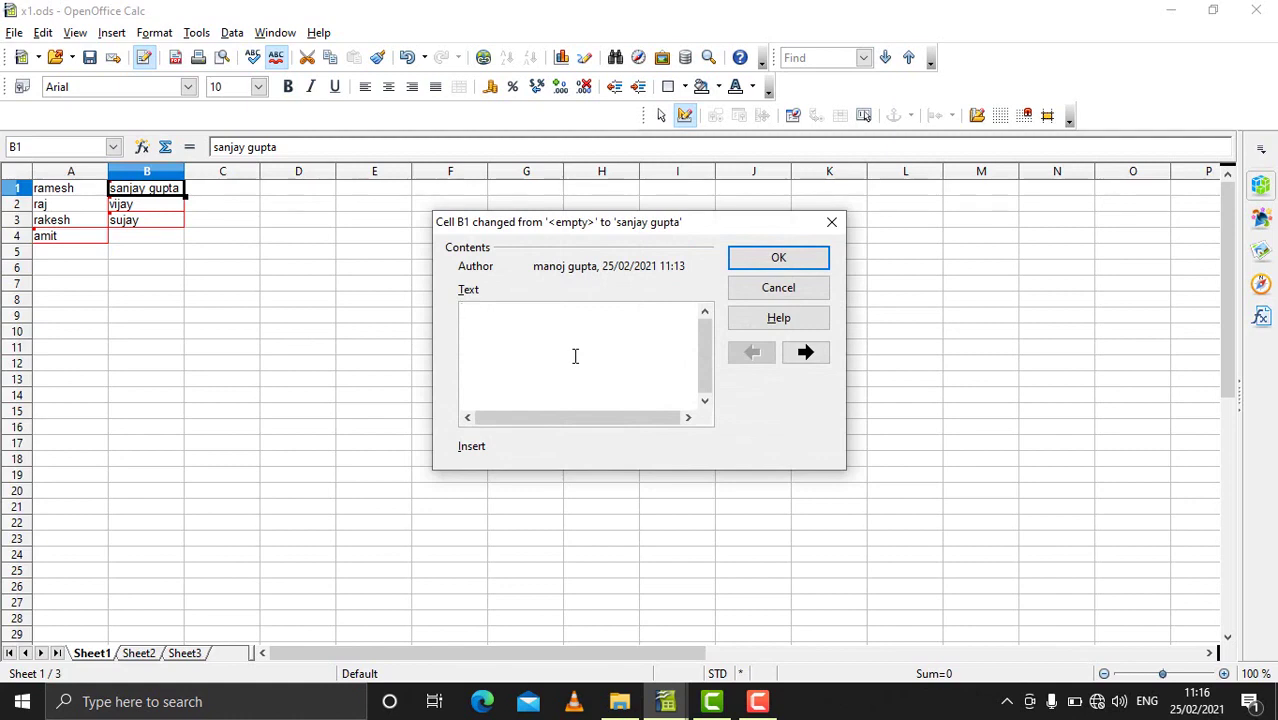
type("this")
type("a modified new")
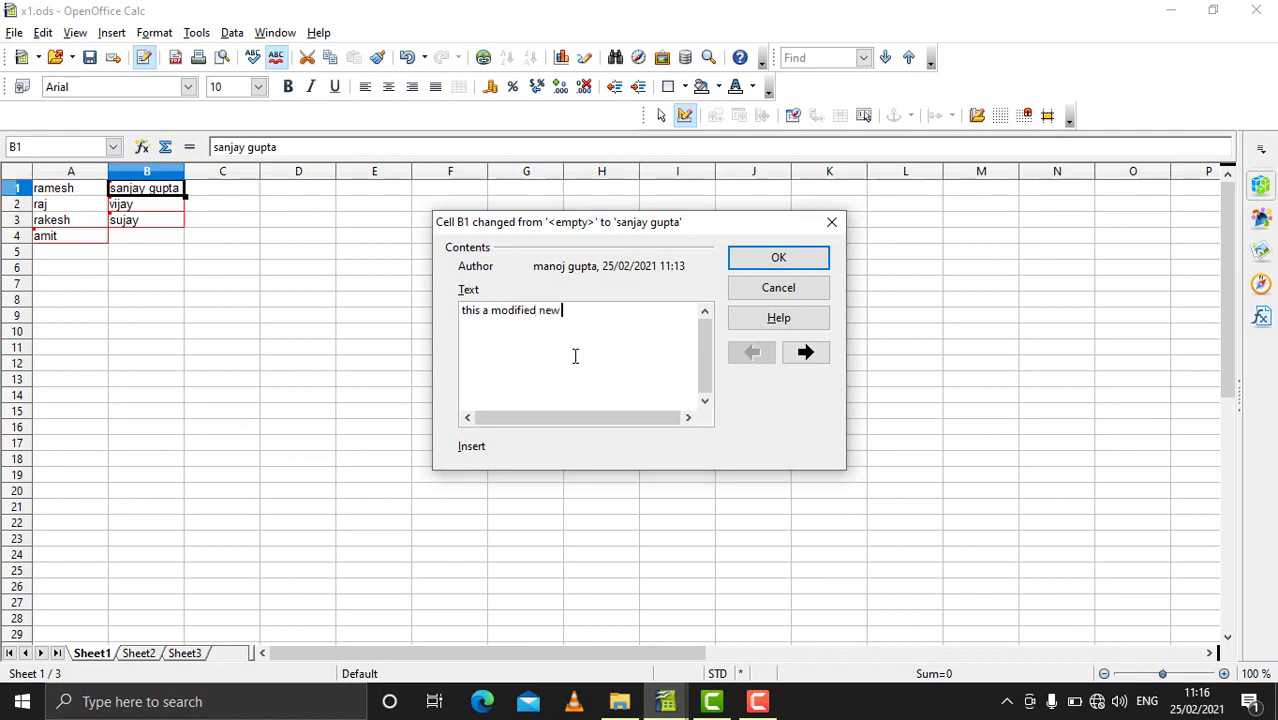
type(" record")
left_click(780, 259)
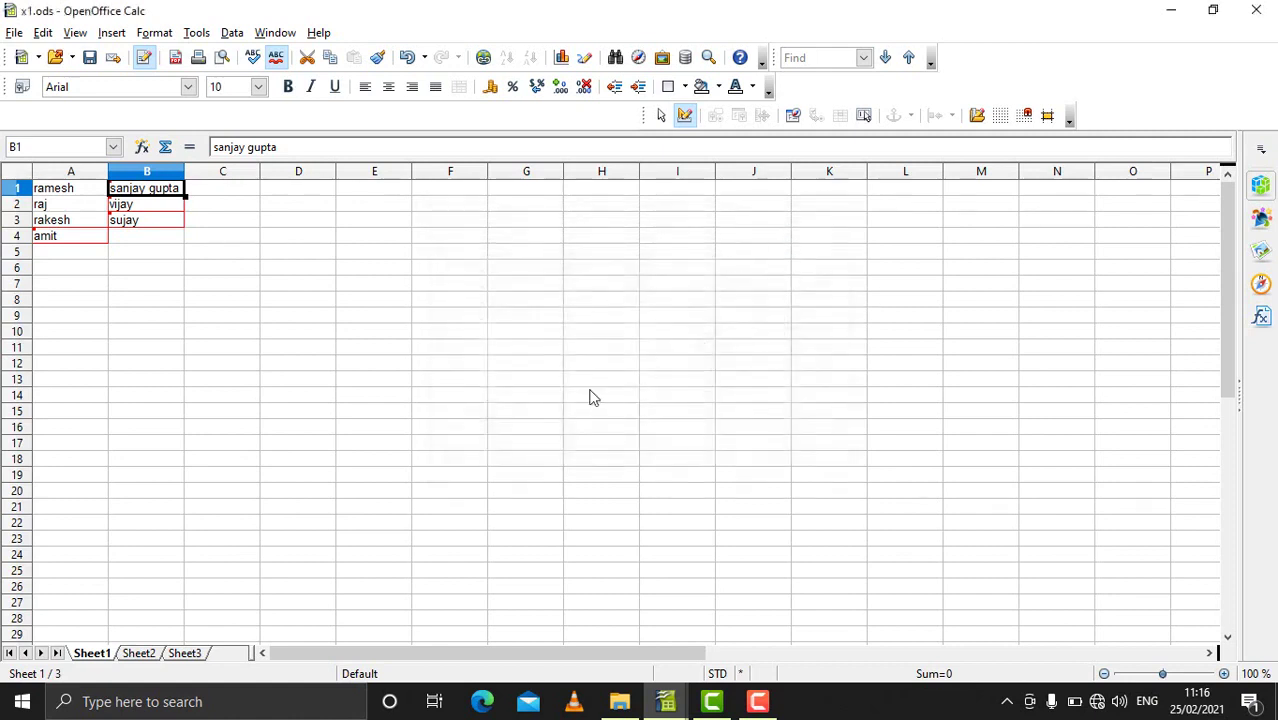
mouse_move(172, 195)
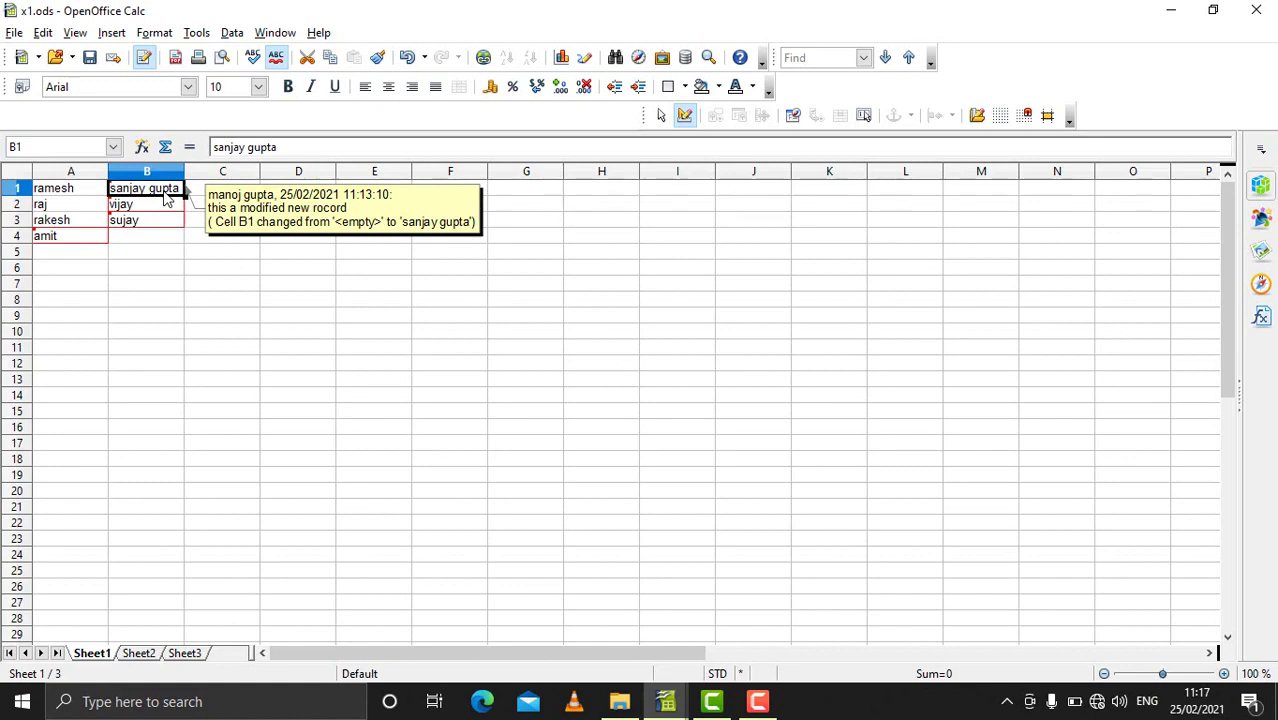
Step: Replace the B1 change comment with 'new modification' in Edit > Changes > Comments
left_click(48, 33)
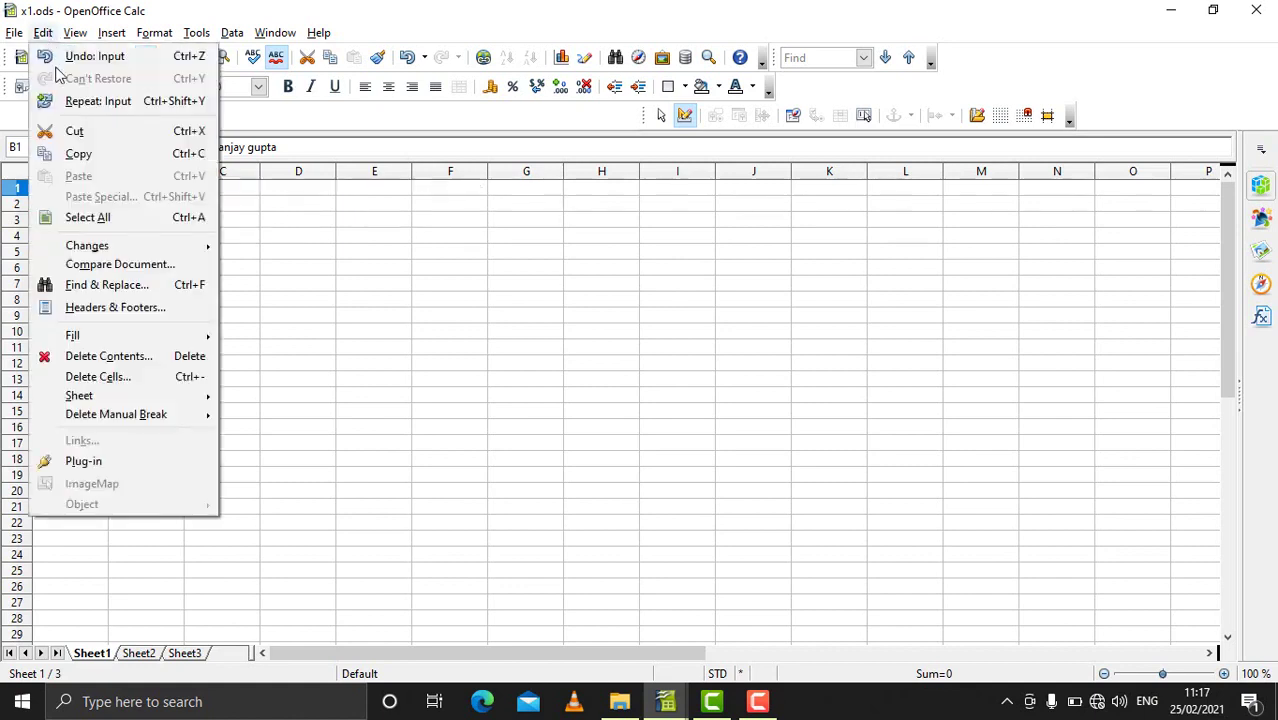
mouse_move(118, 246)
left_click(280, 337)
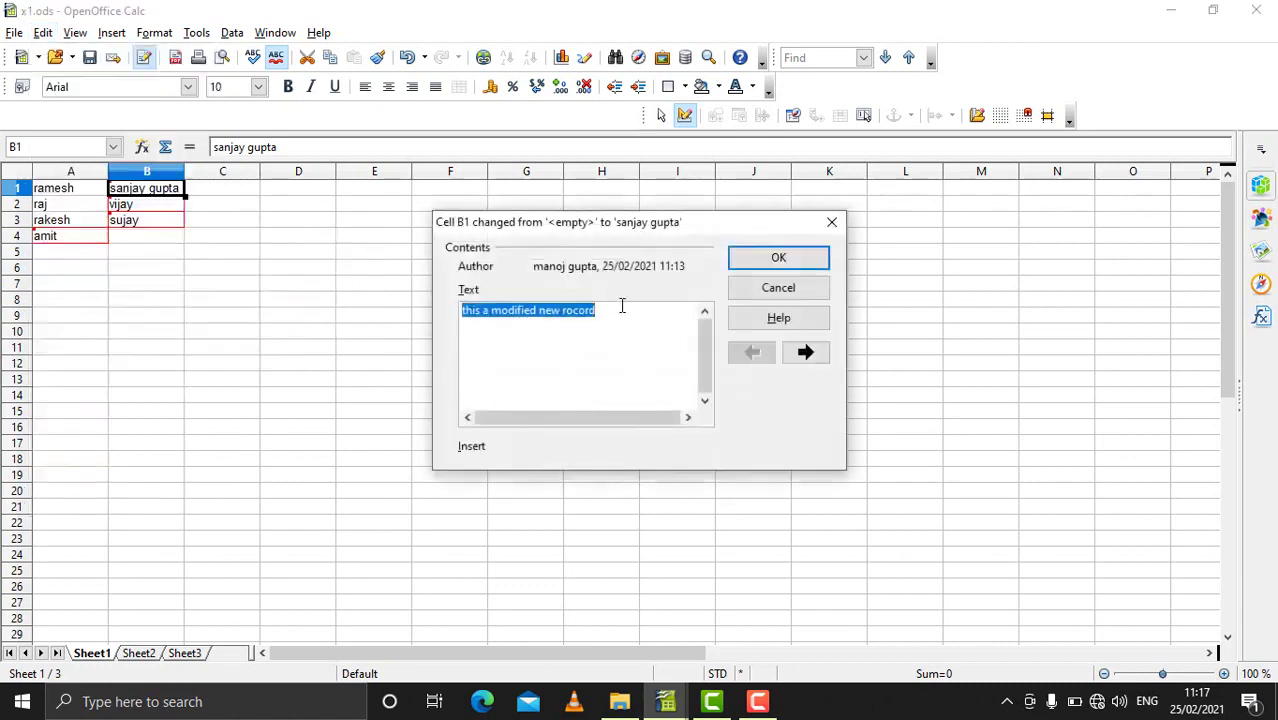
key("BackSpace")
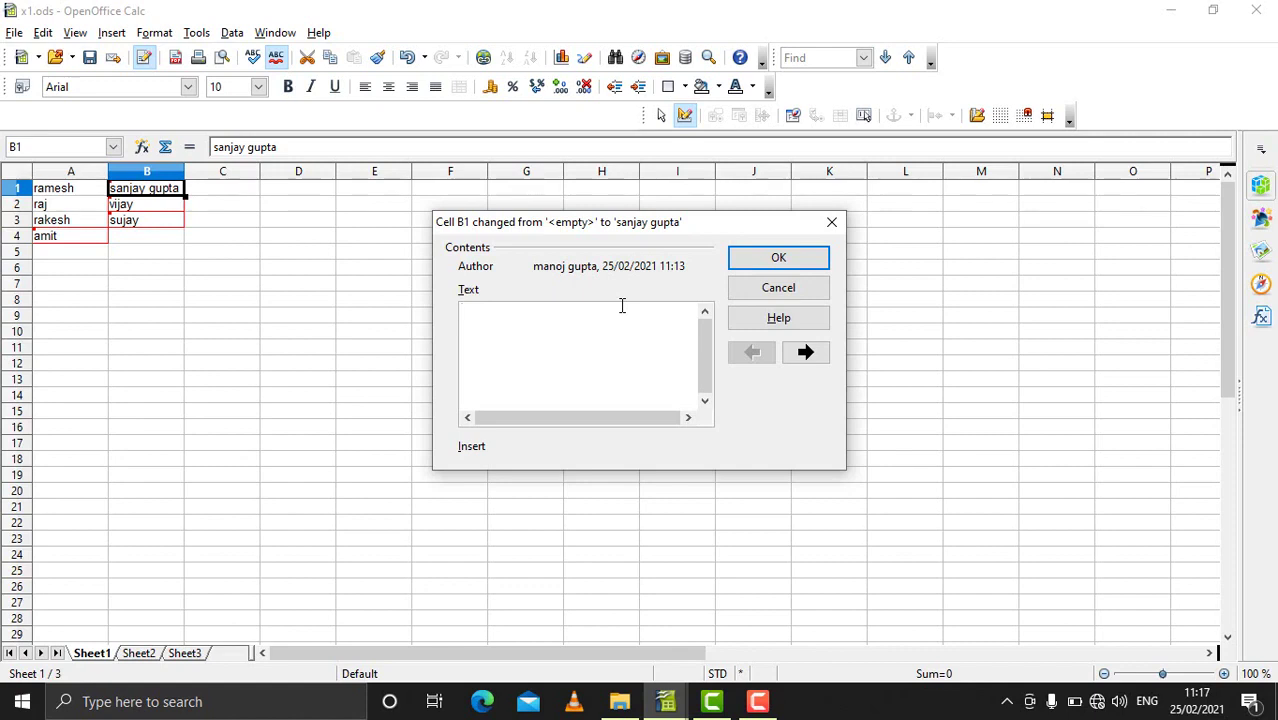
type("new modification")
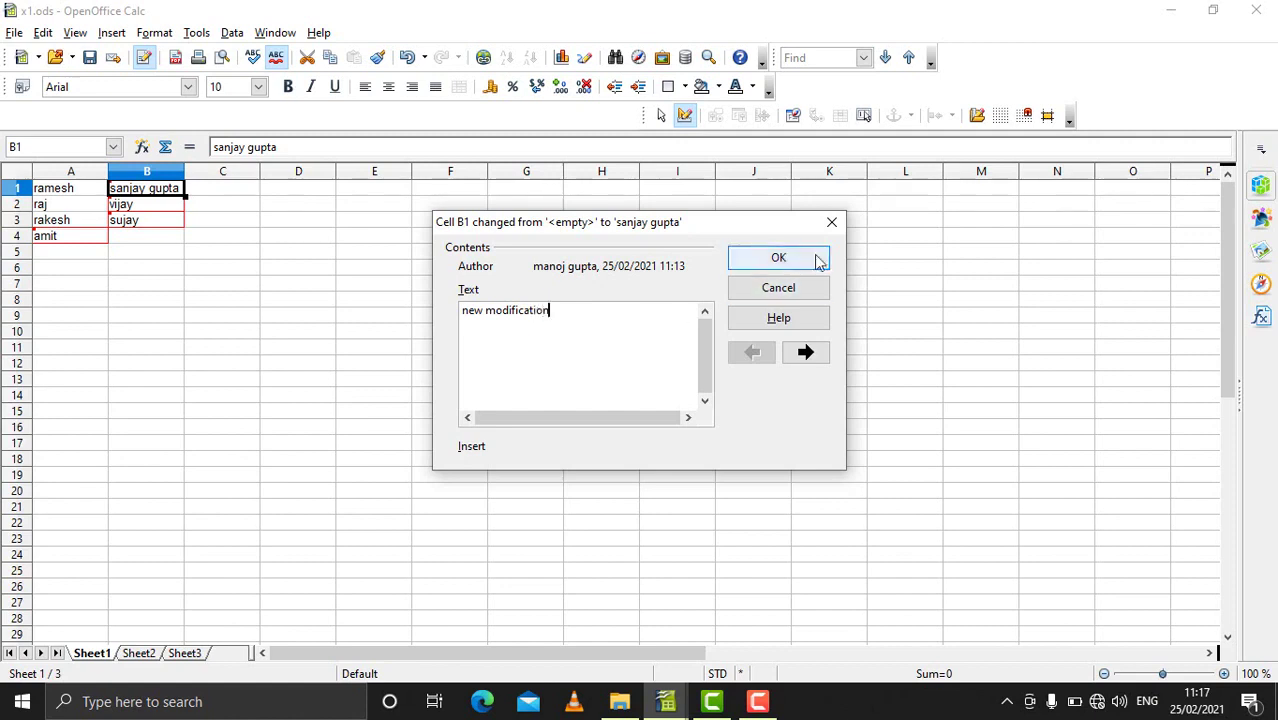
left_click(780, 260)
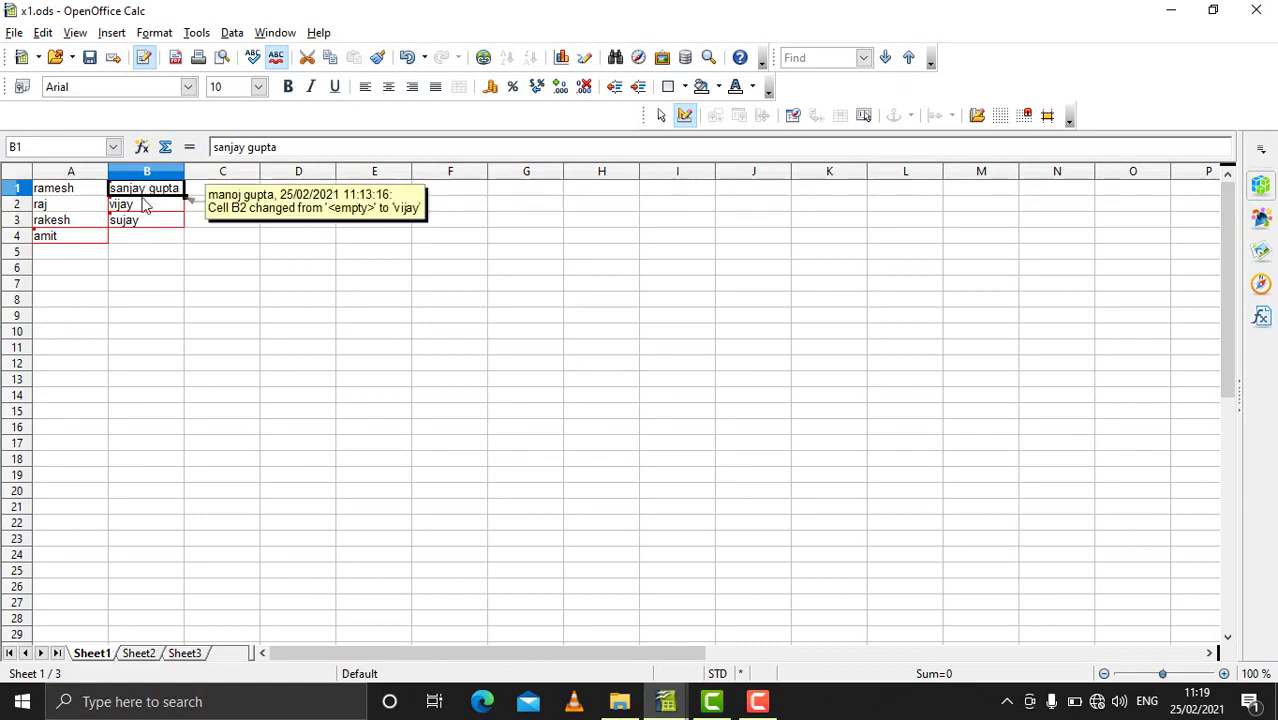
Step: Open Accept or Reject Changes, widen the list to read comments, and select the Sheet1.A4 entry
left_click(45, 33)
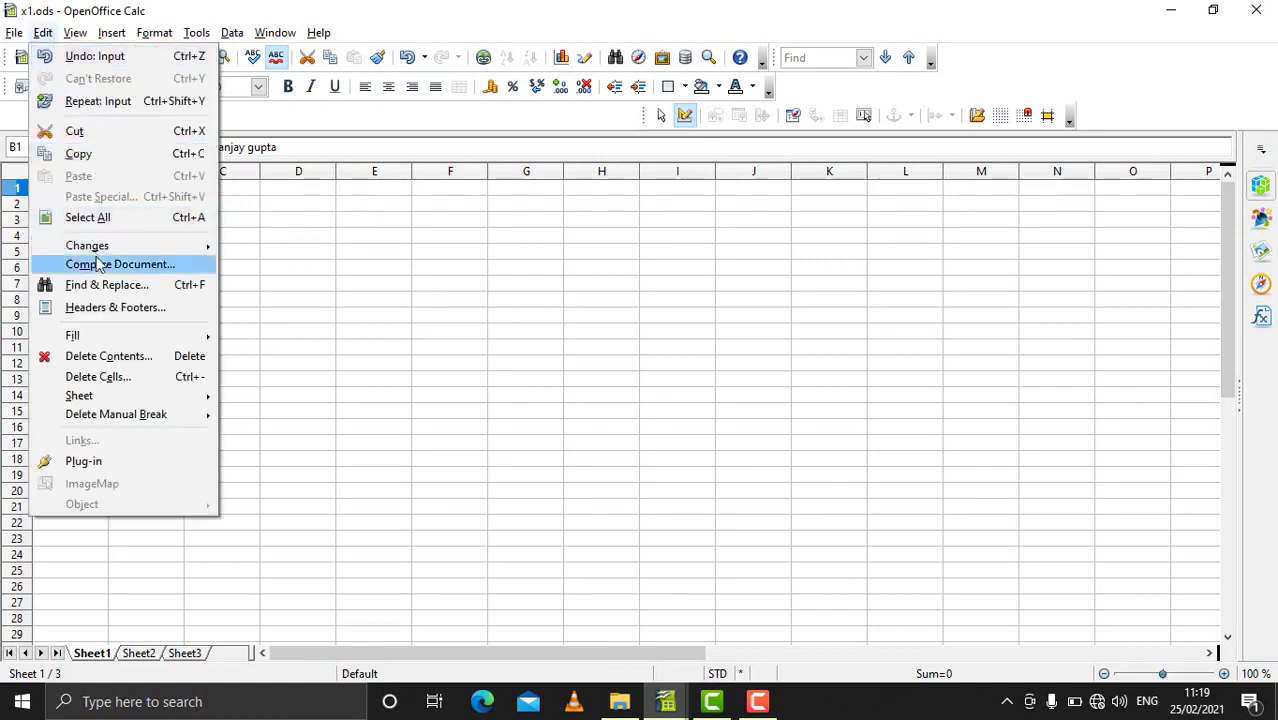
mouse_move(97, 257)
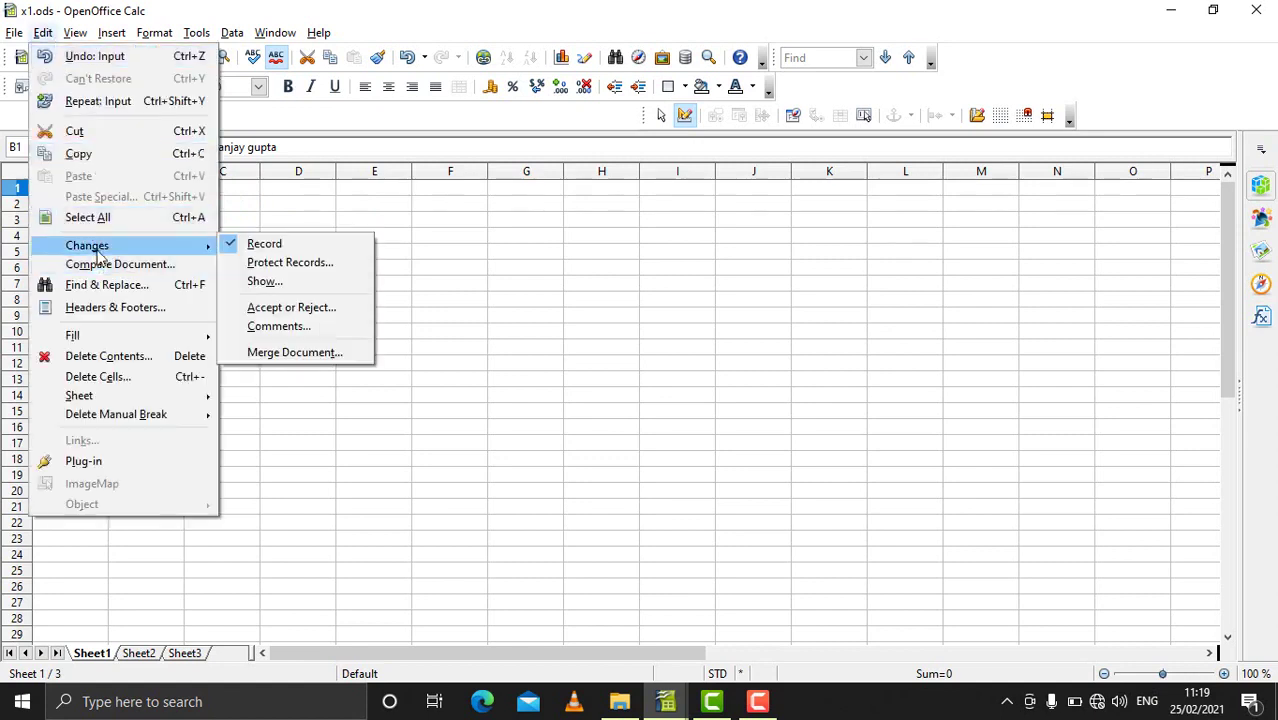
left_click(292, 309)
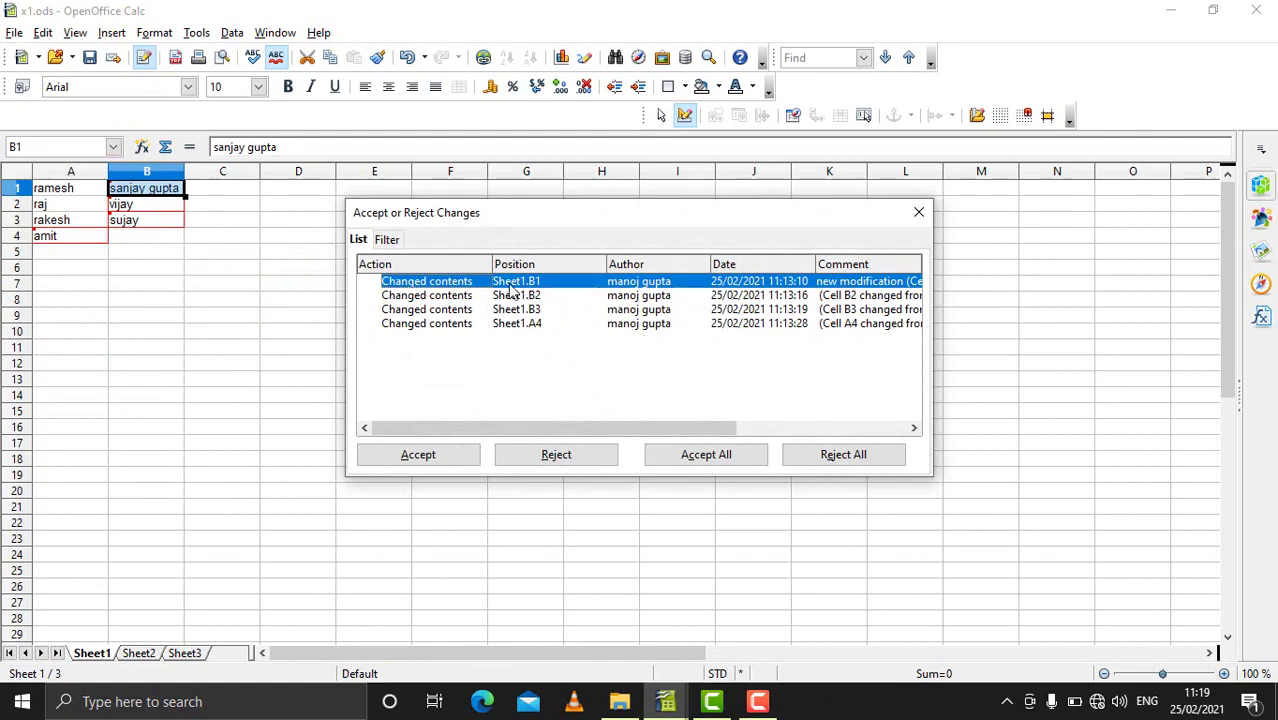
left_click_drag(516, 430, 736, 448)
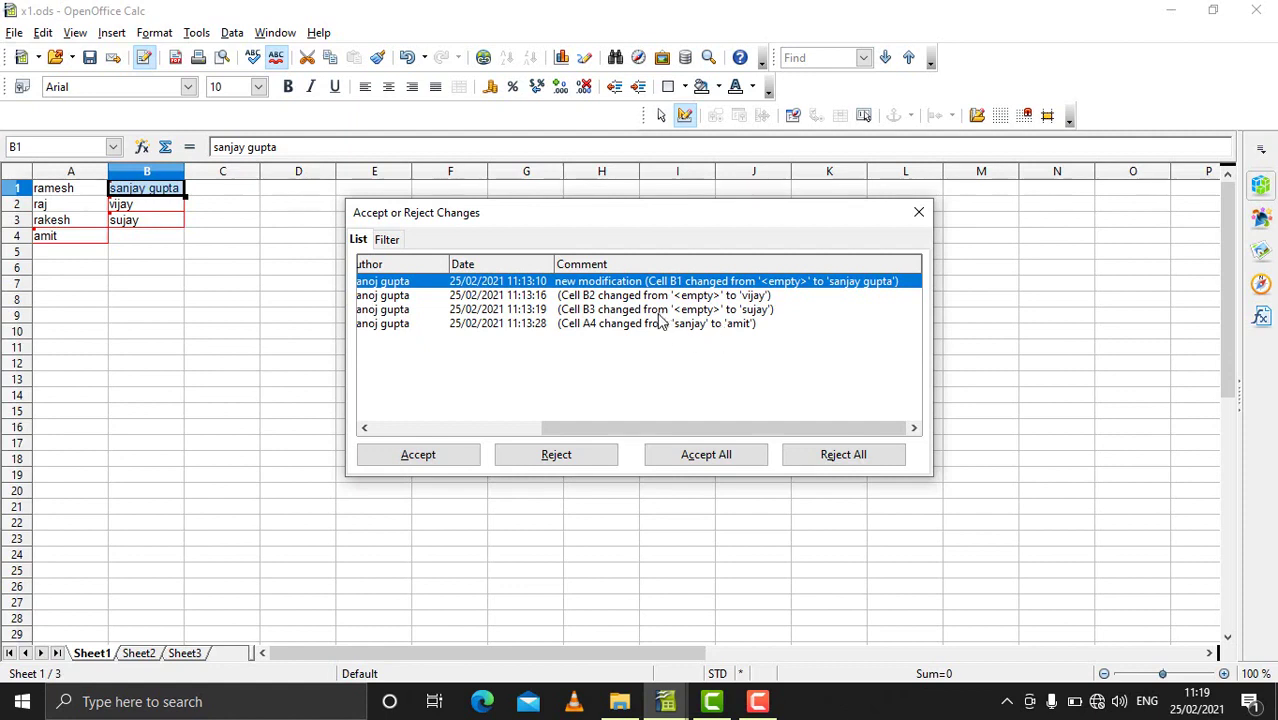
left_click_drag(600, 431, 716, 345)
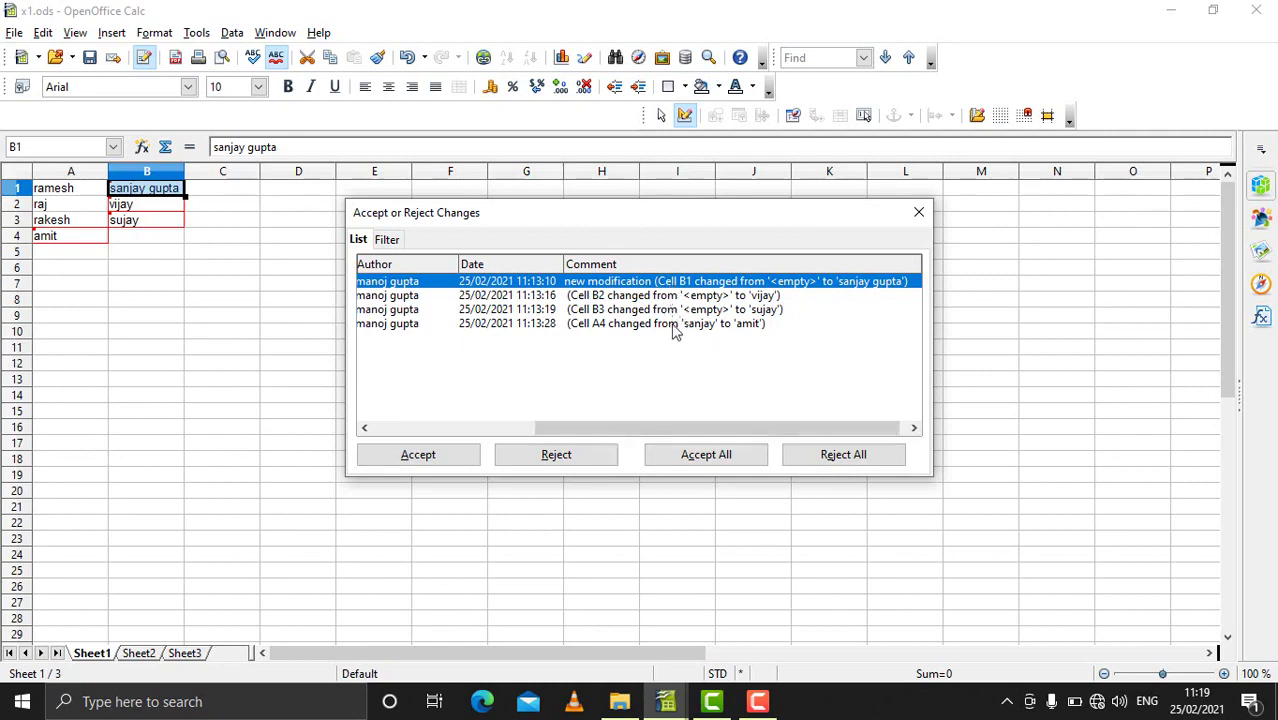
left_click(680, 326)
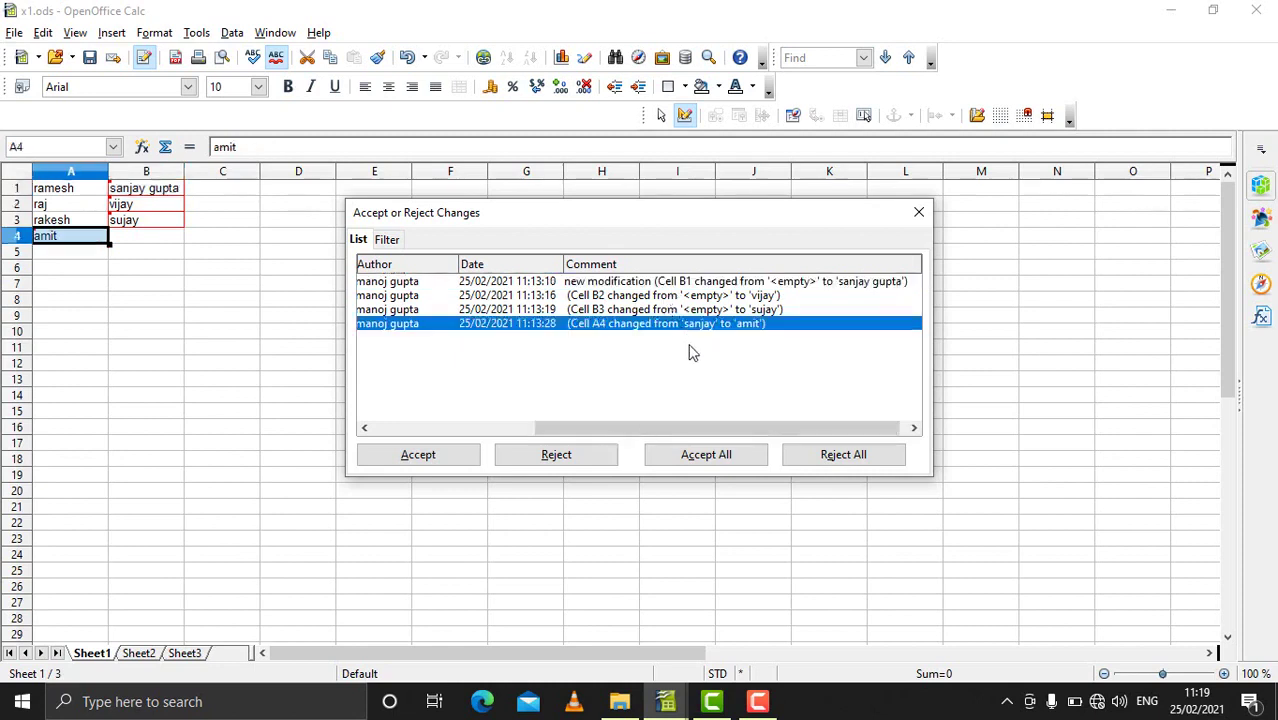
Step: Reject the A4 and B2 changes, then accept the B1 and B3 changes
left_click(556, 457)
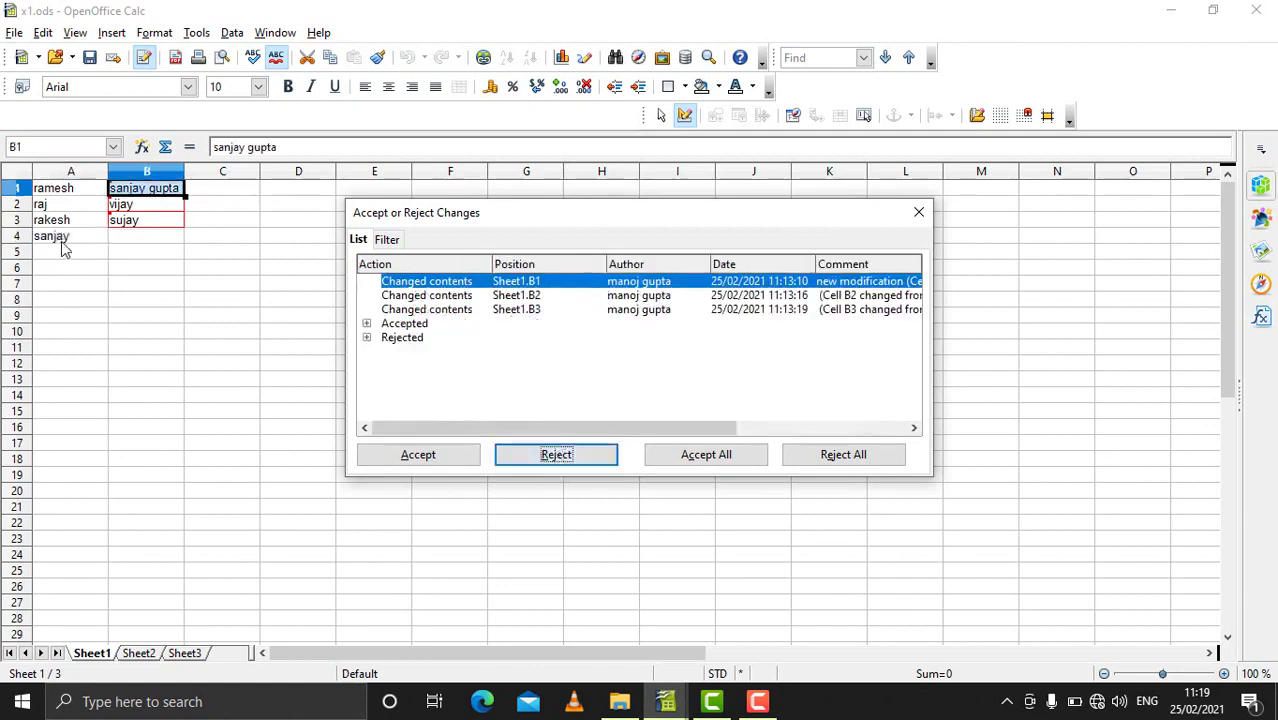
left_click_drag(603, 428, 779, 440)
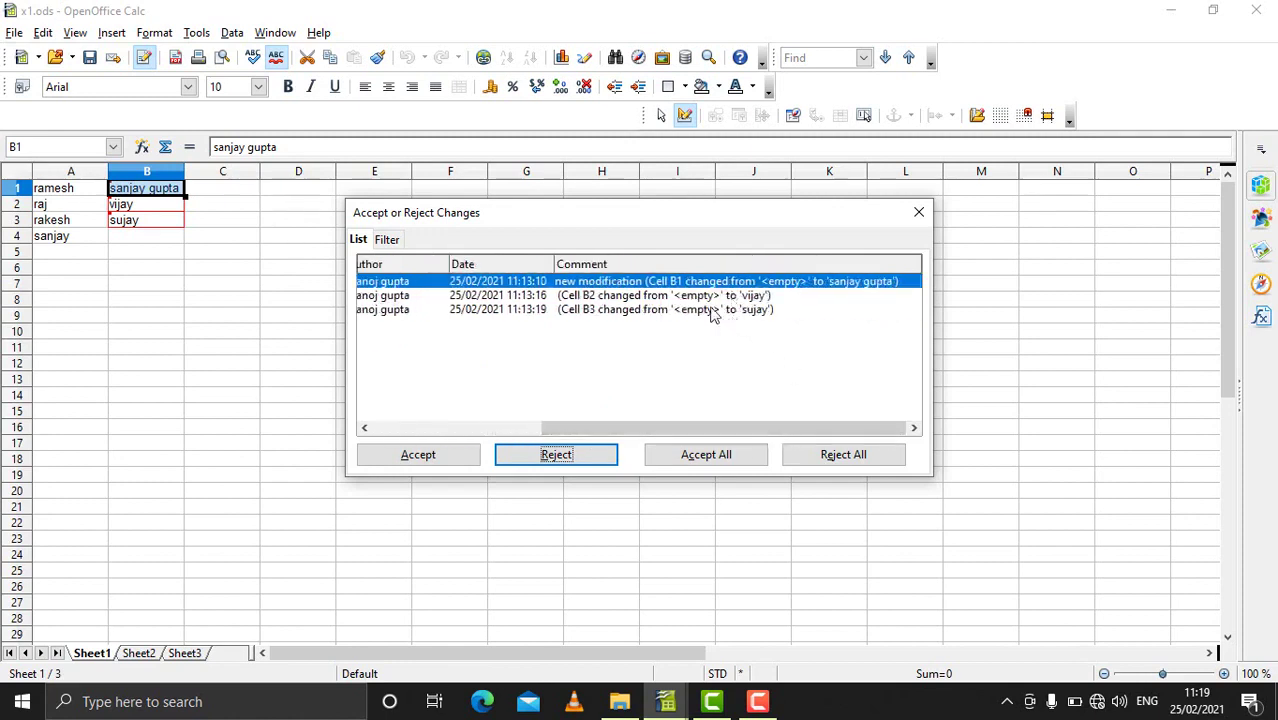
left_click(588, 299)
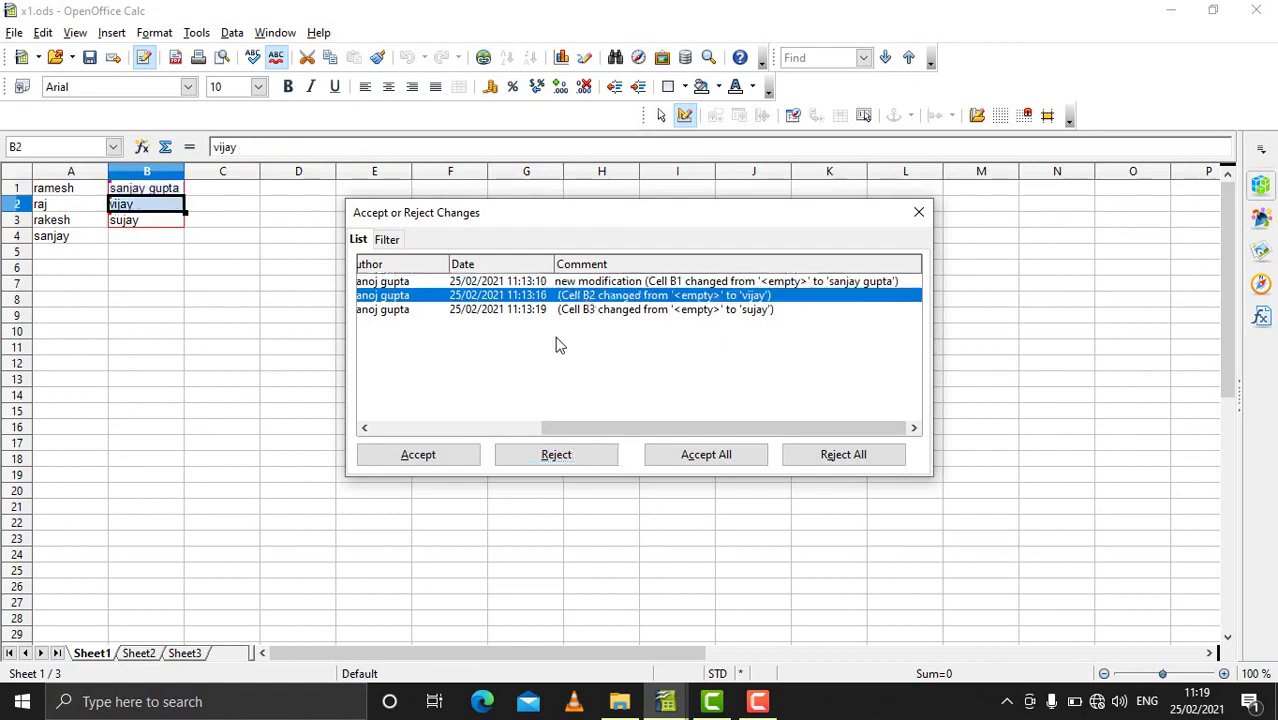
left_click(562, 455)
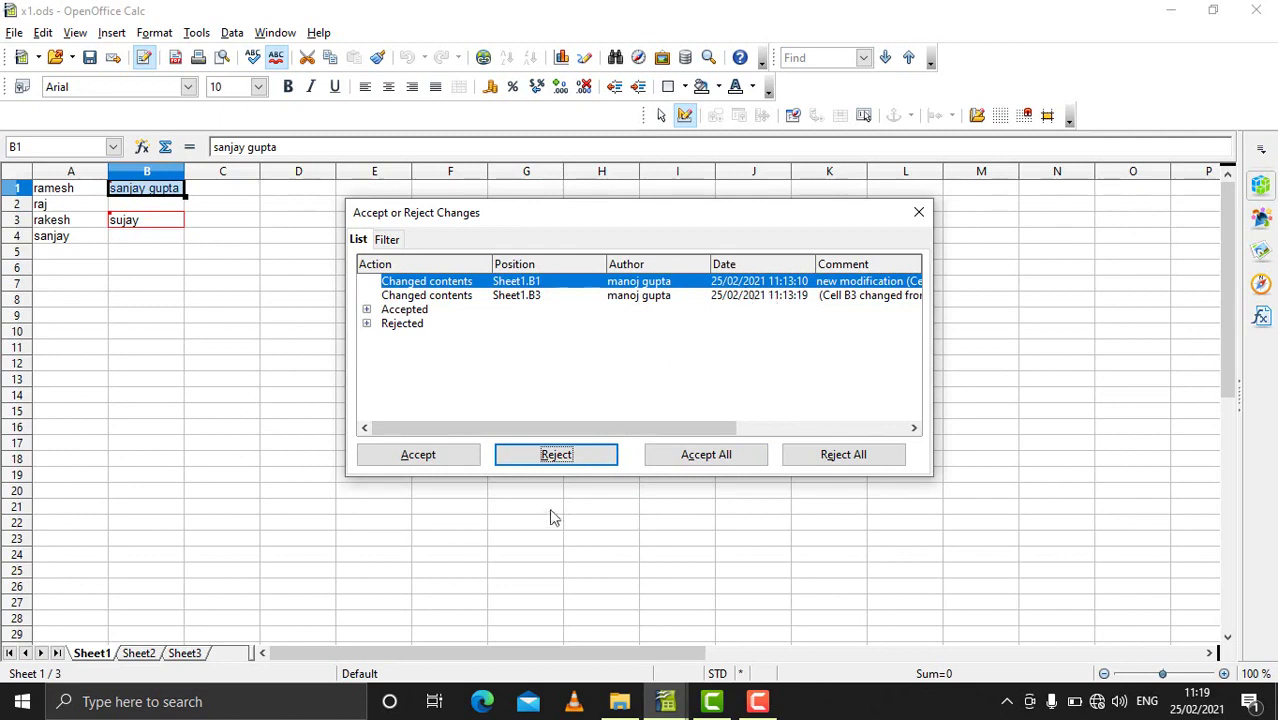
left_click(453, 455)
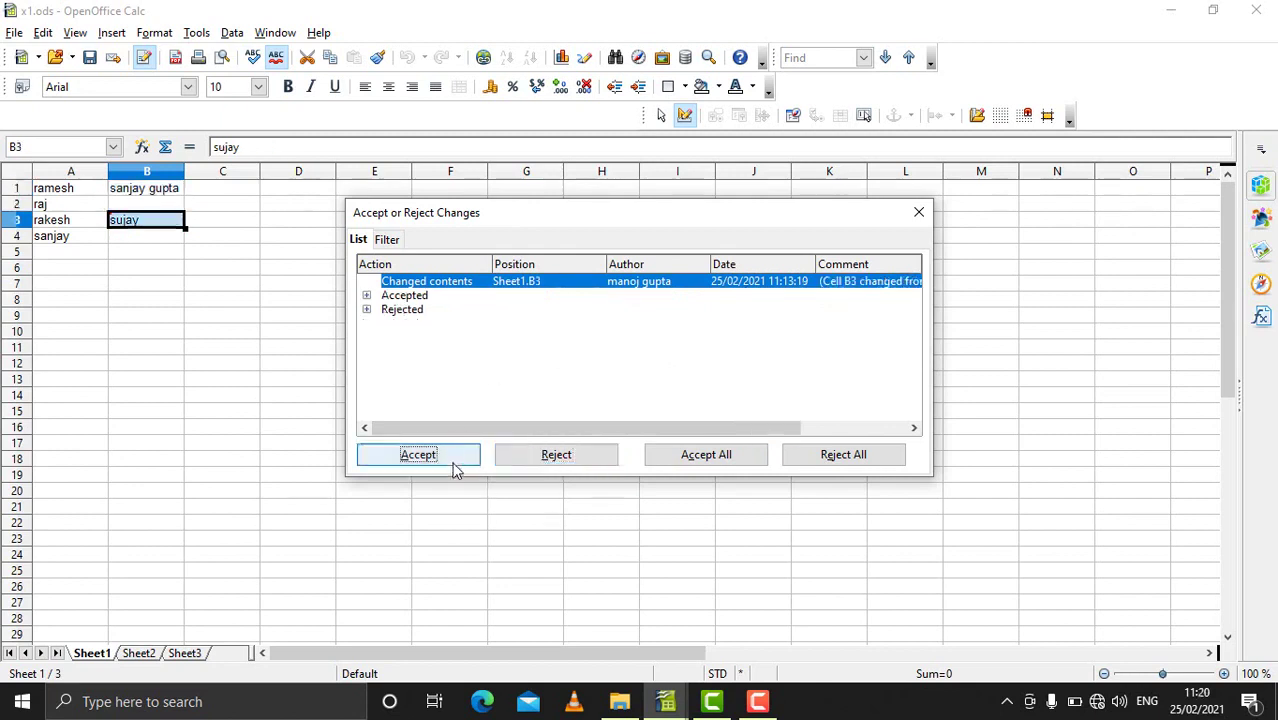
left_click(455, 462)
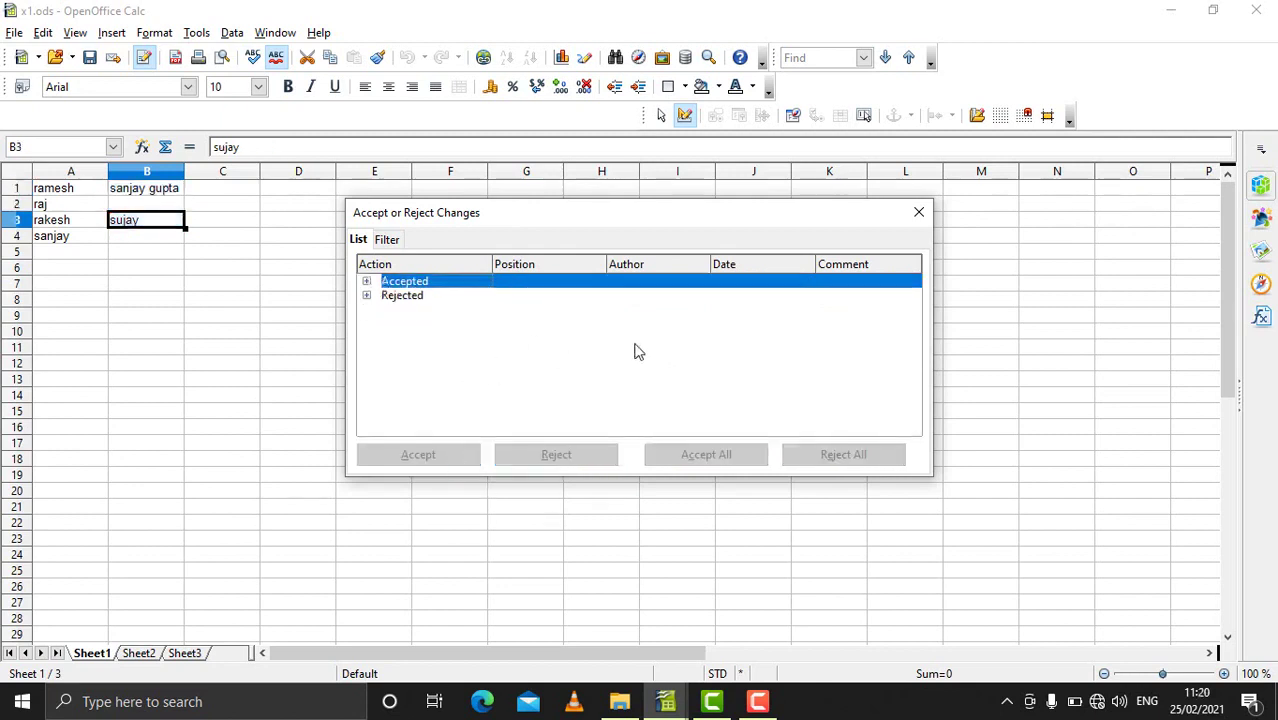
Step: Close the Accept or Reject Changes dialog
left_click(916, 215)
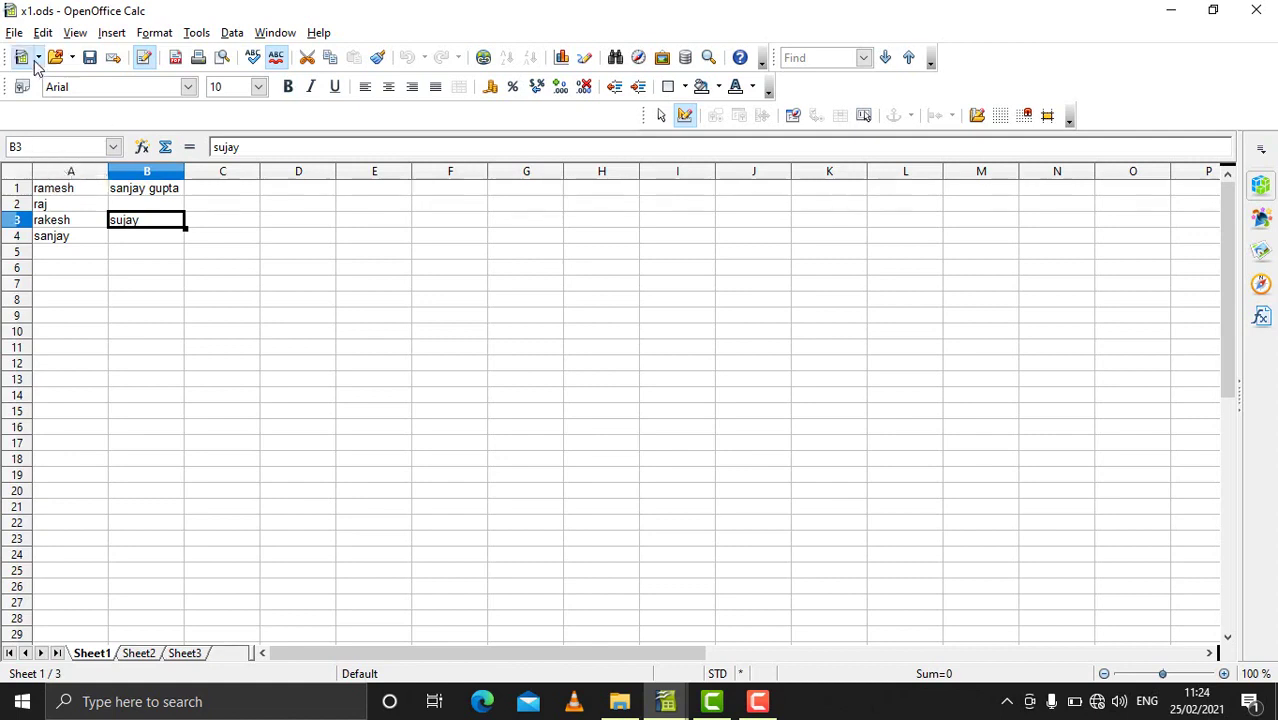
Step: Open x2.ods from the File > Open dialog and switch to its window
left_click(14, 33)
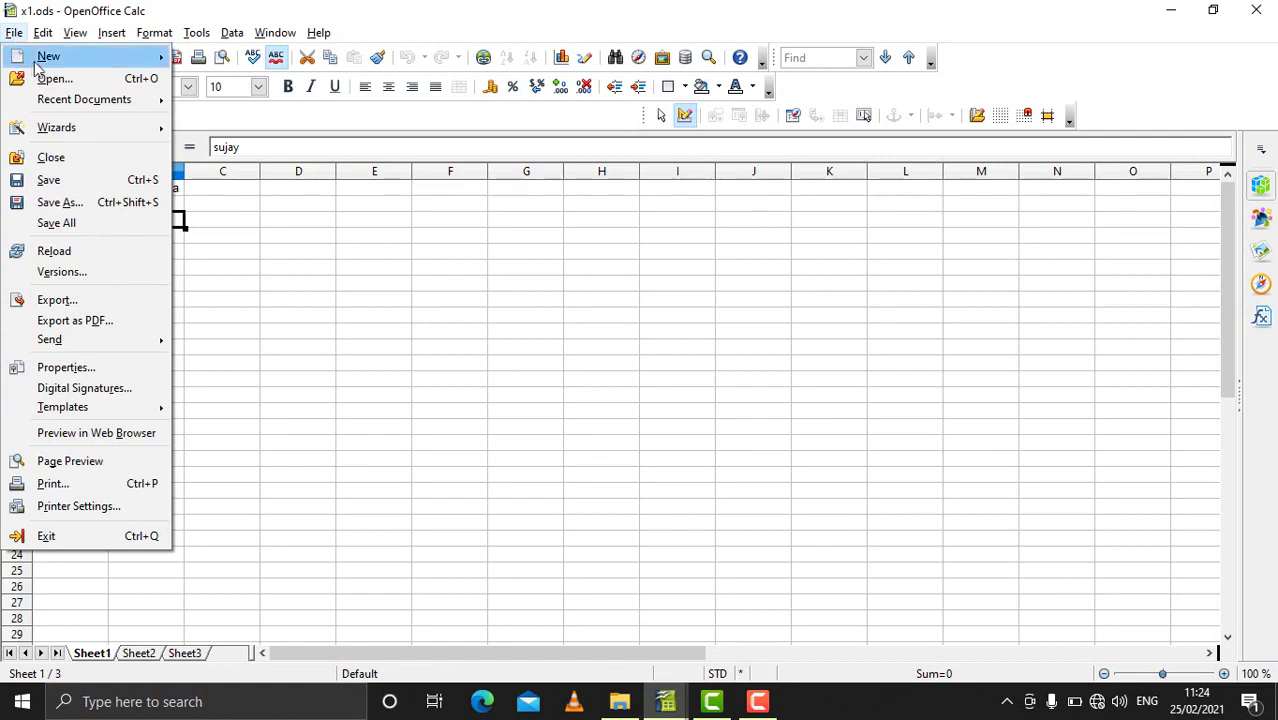
mouse_move(64, 104)
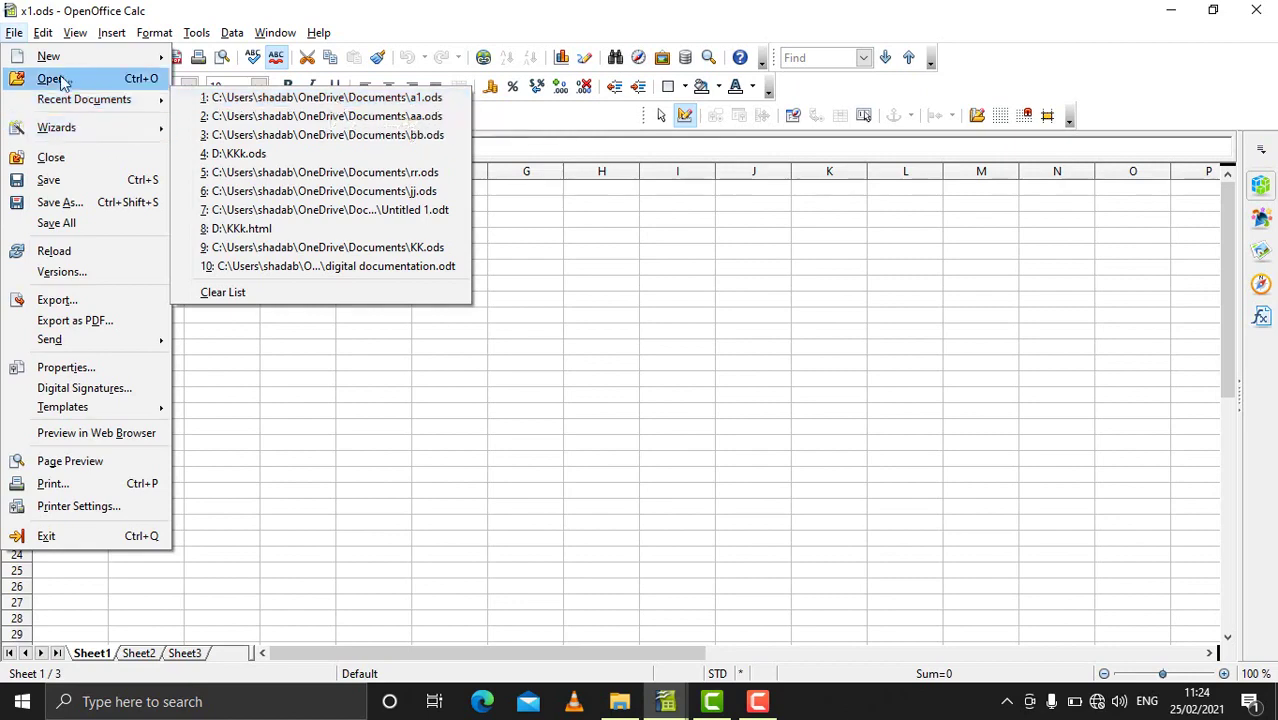
left_click(61, 80)
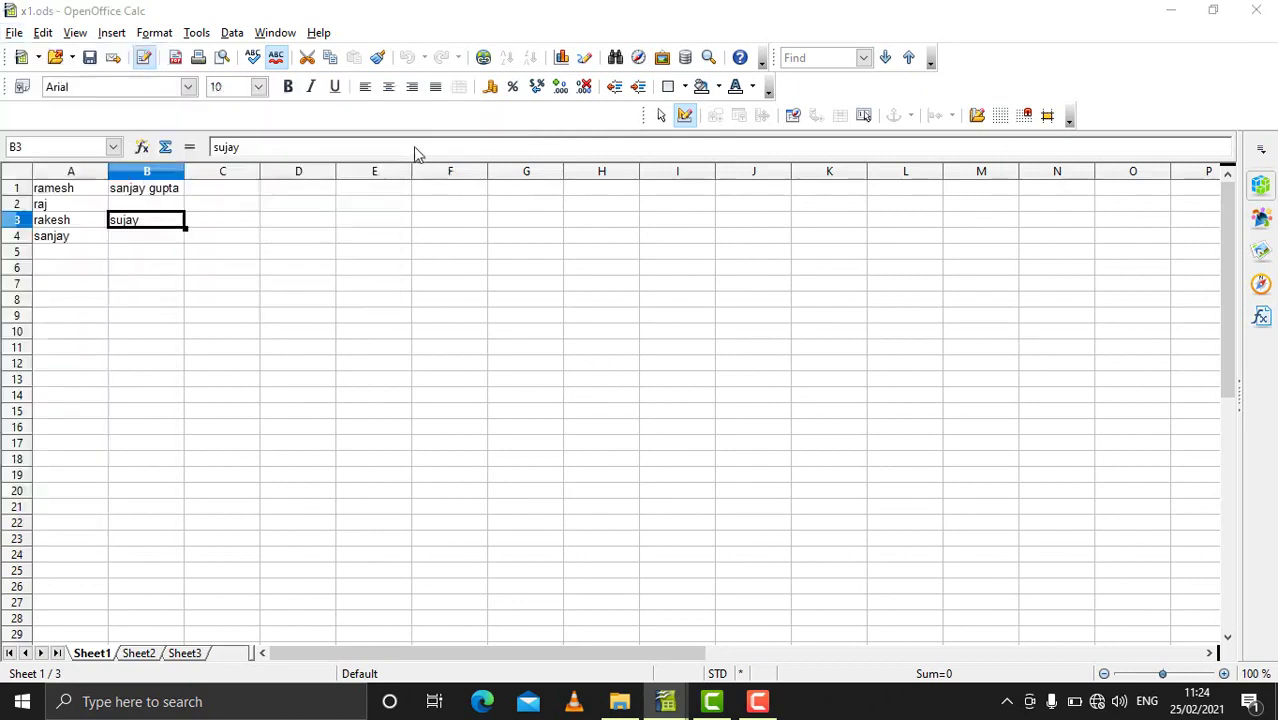
left_click_drag(363, 149, 372, 384)
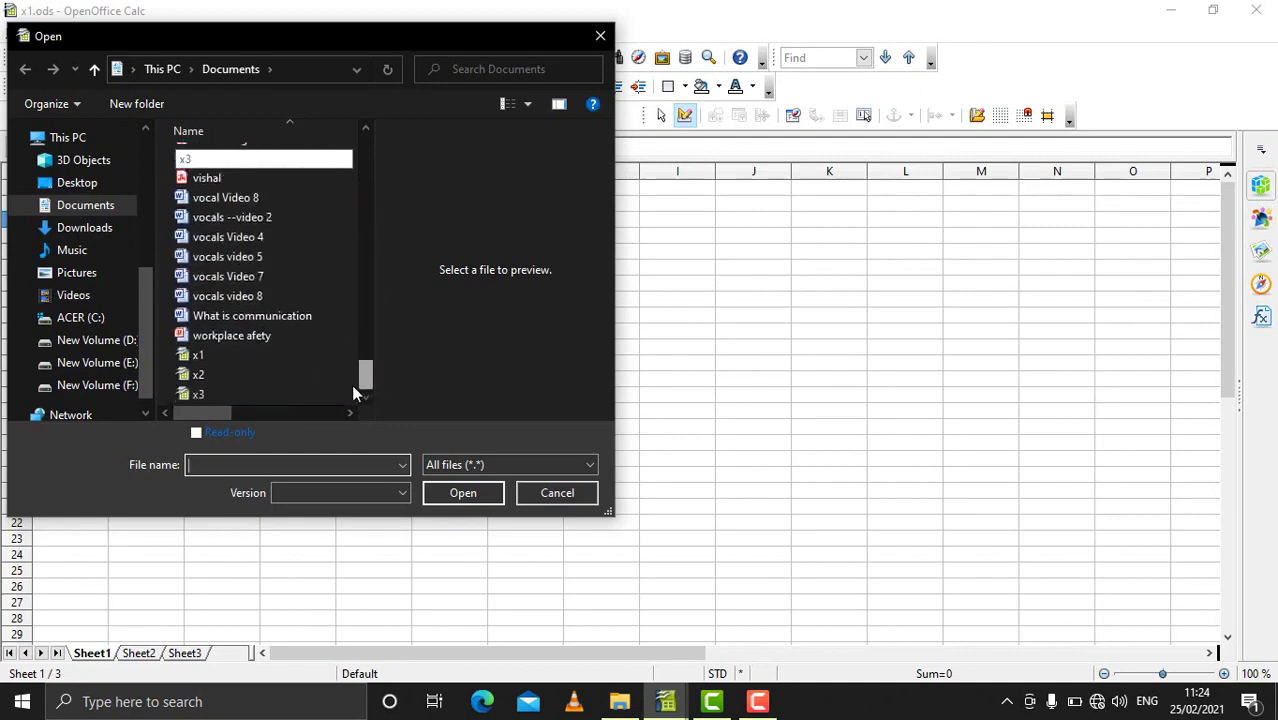
left_click(209, 372)
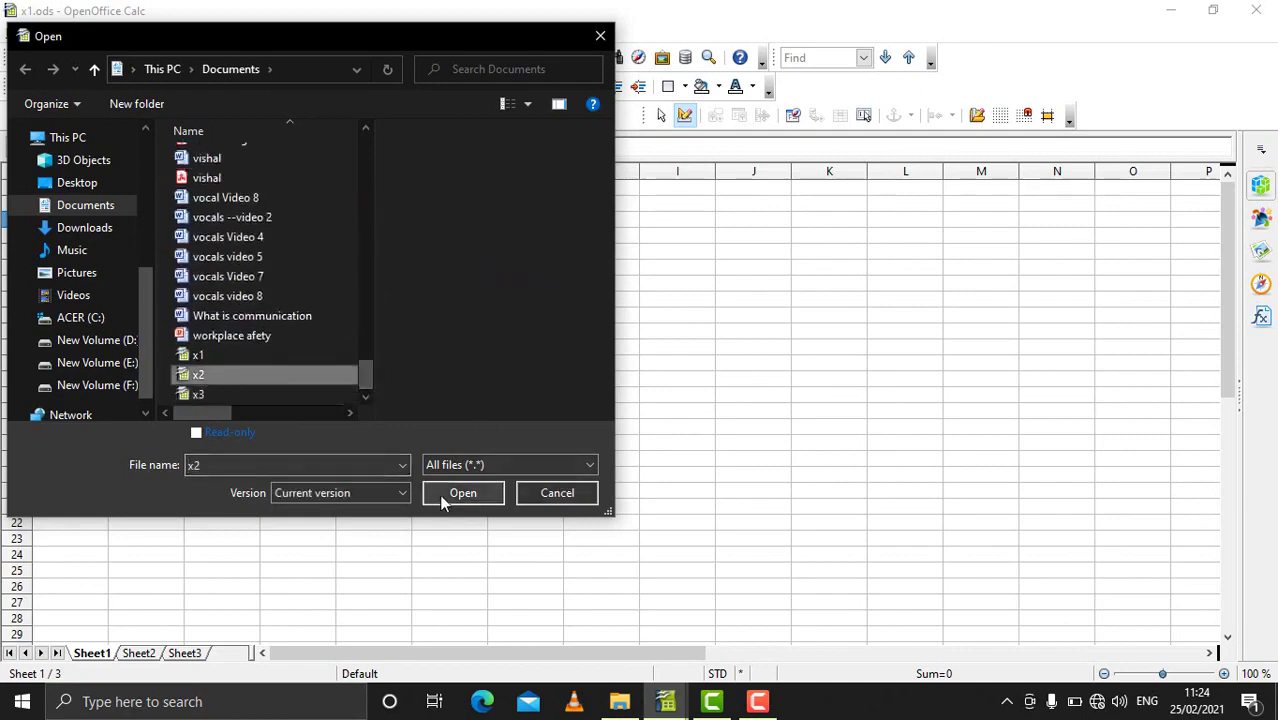
left_click(439, 494)
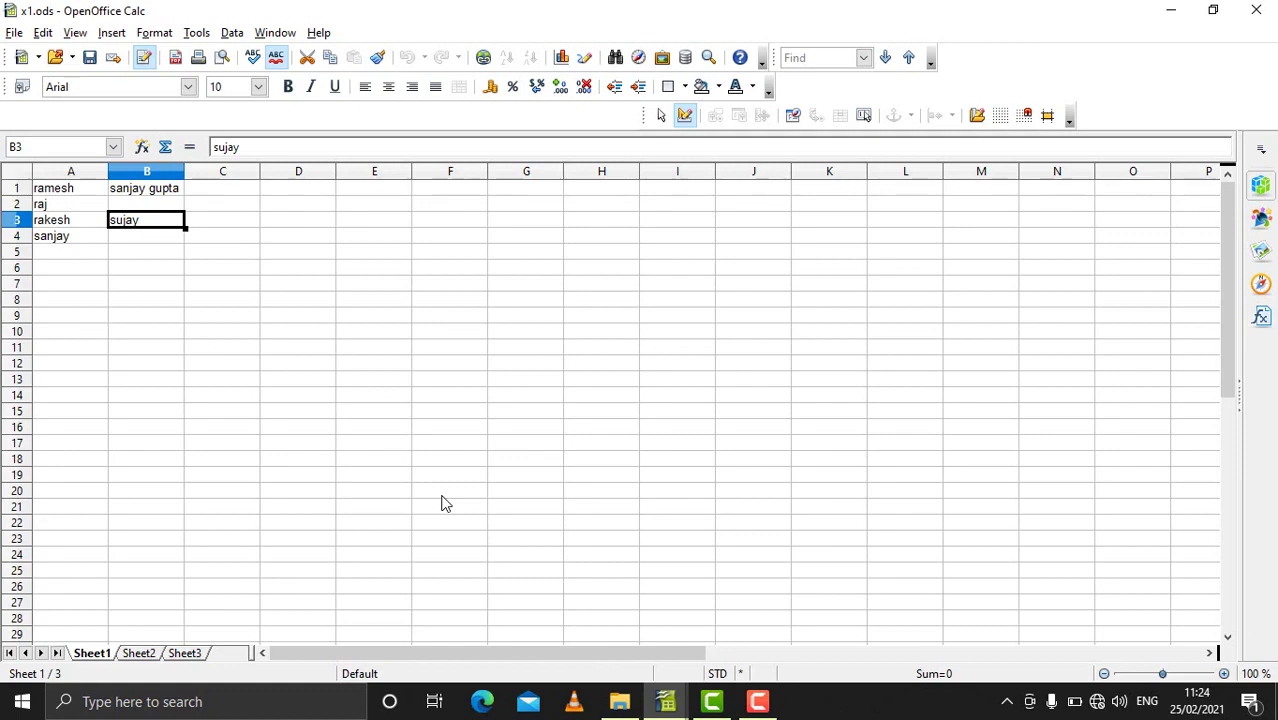
key("alt+Tab")
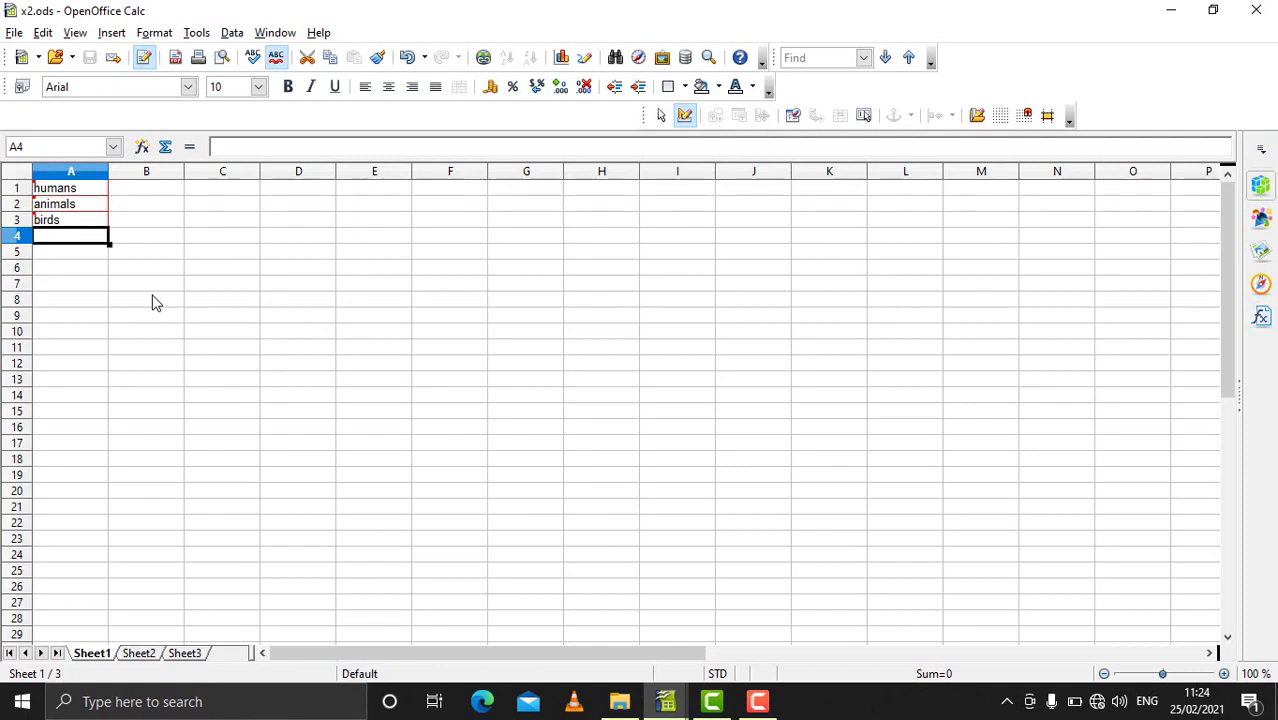
Step: Merge x3 into x2.ods with Edit > Changes > Merge Document, adding water, food and shelter
left_click(44, 33)
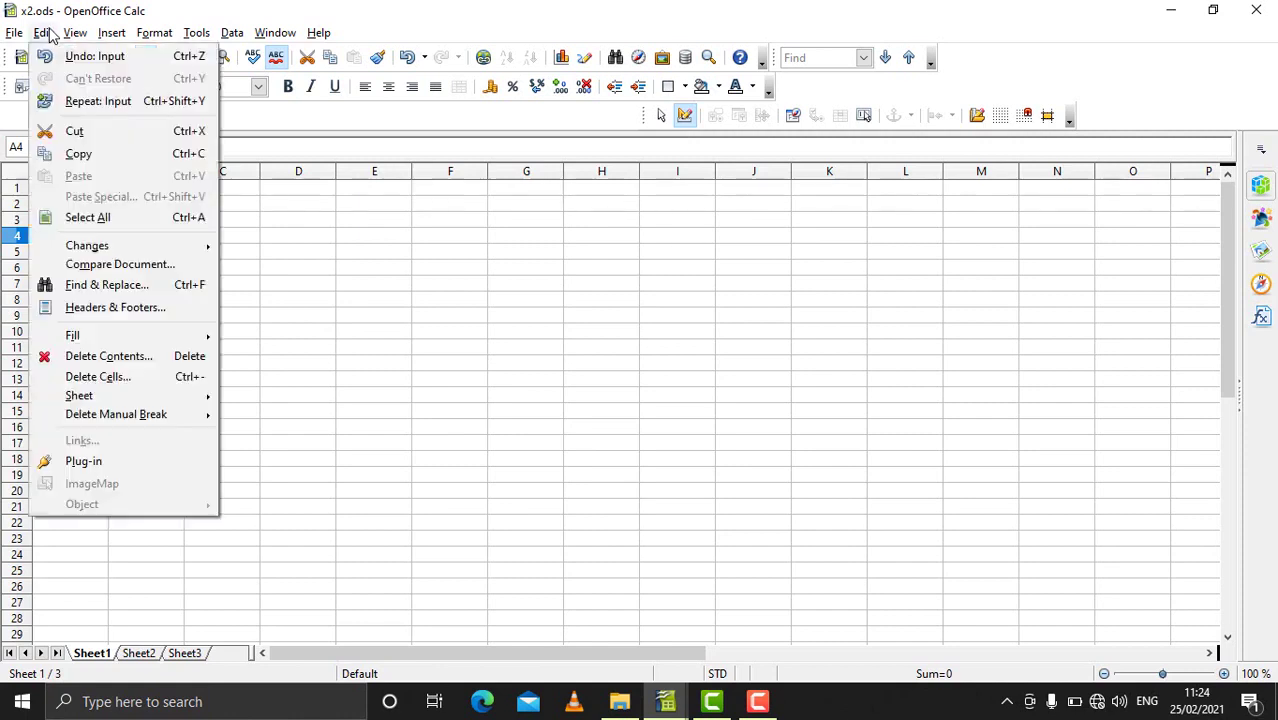
mouse_move(88, 245)
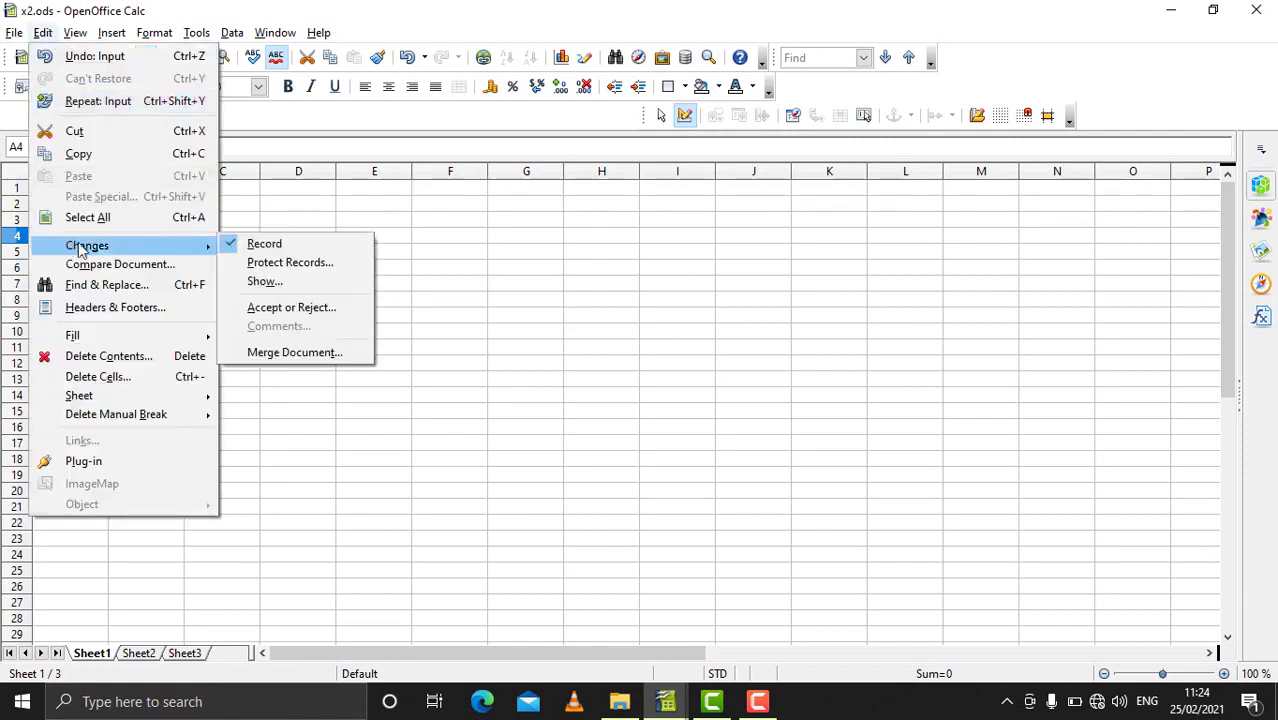
left_click(288, 354)
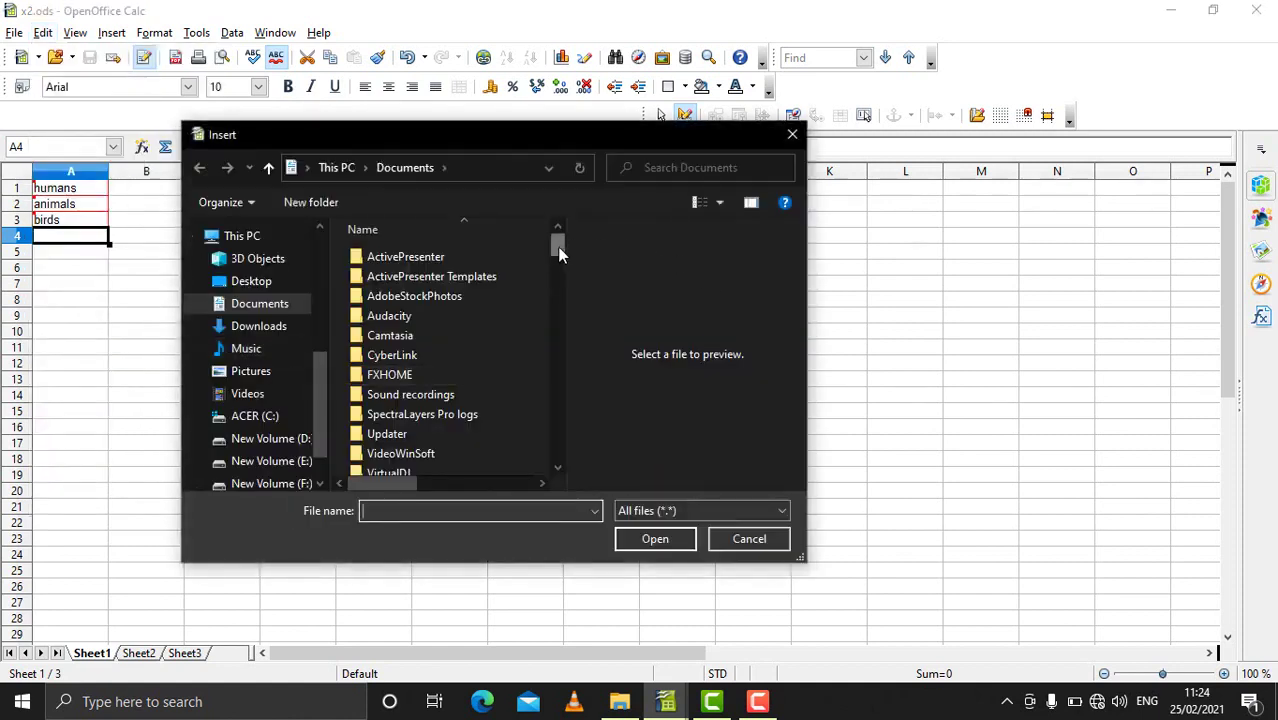
left_click_drag(558, 246, 550, 464)
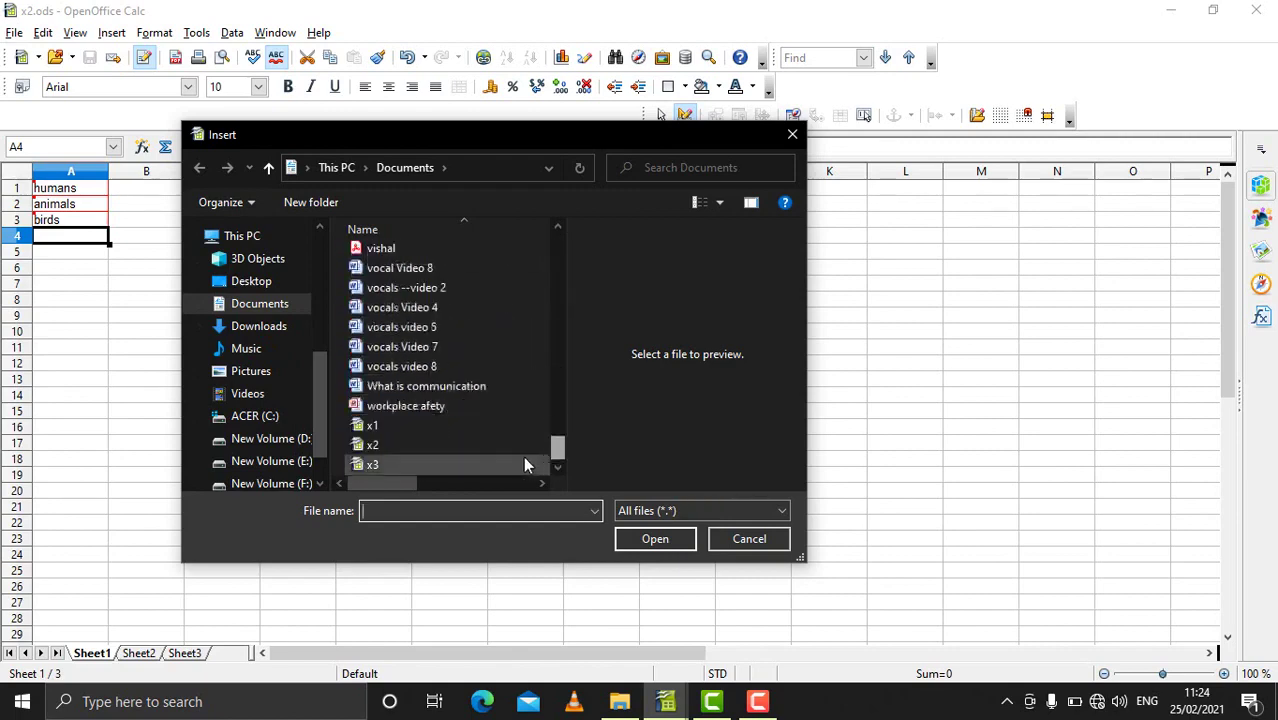
left_click(388, 461)
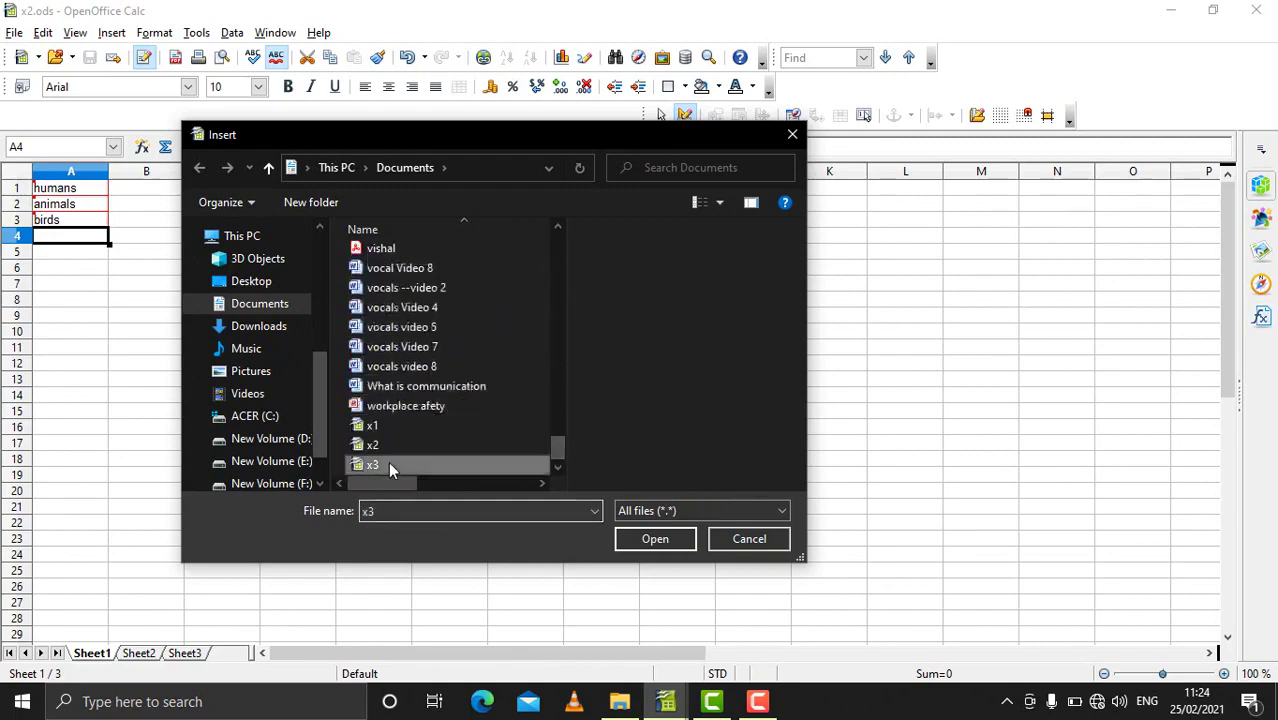
left_click(654, 539)
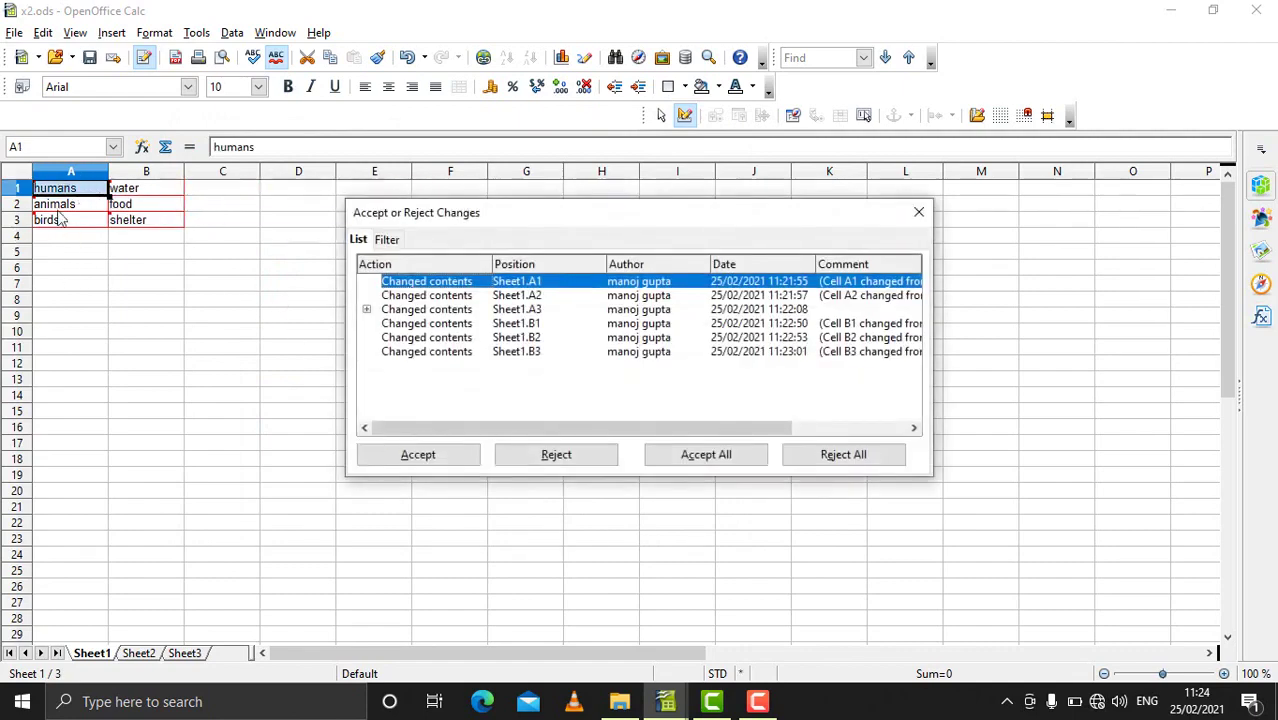
Step: Accept the A1 and A2 changes, Accept All the rest, and close the review dialog
mouse_move(62, 190)
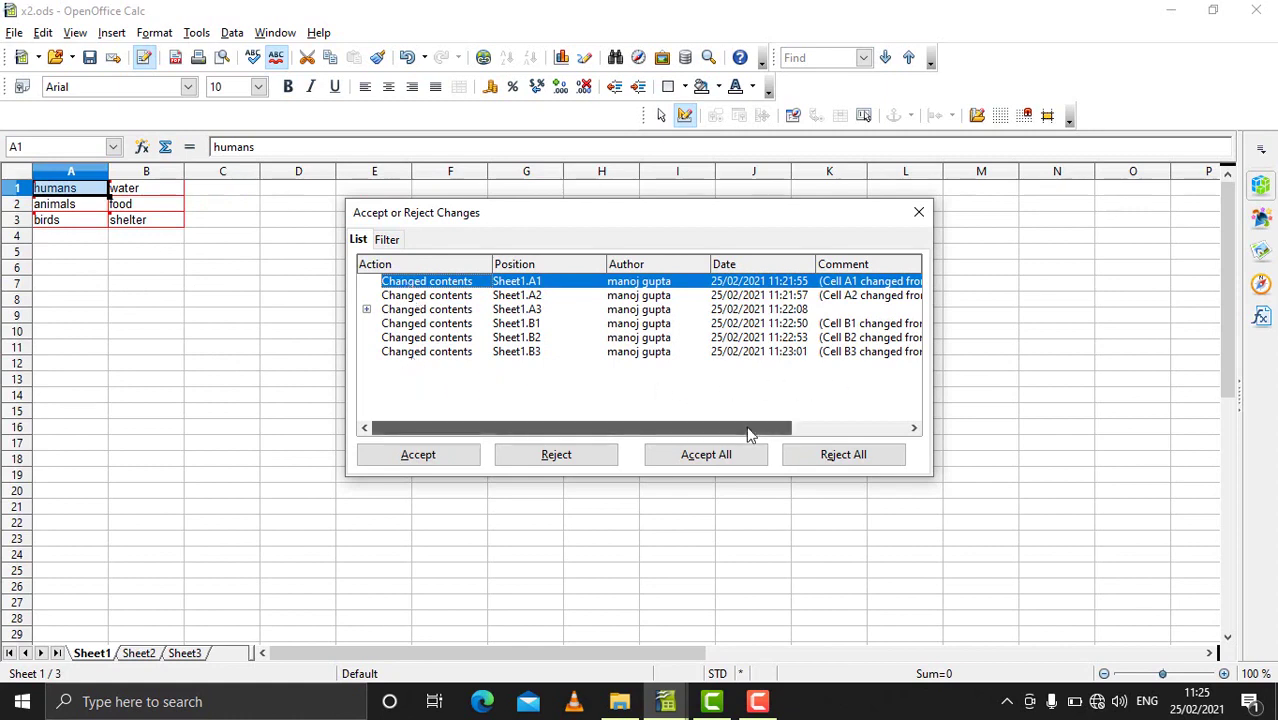
left_click_drag(750, 433, 896, 437)
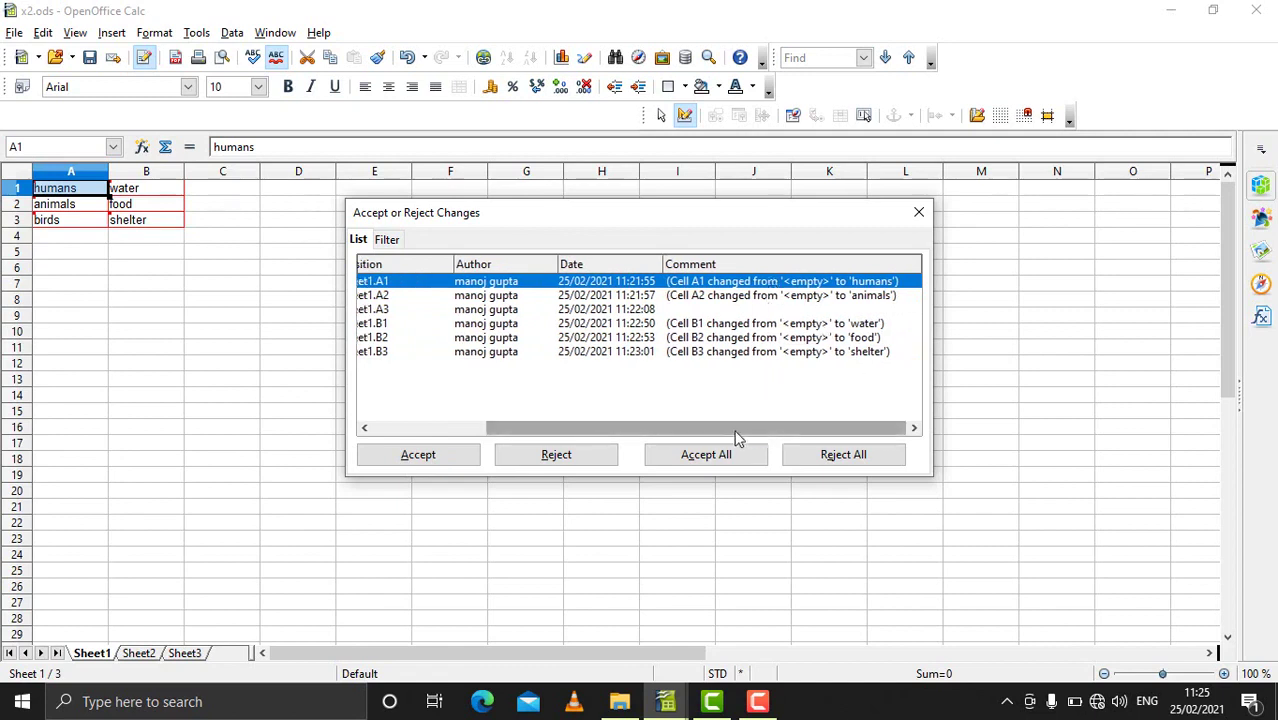
left_click_drag(735, 437, 618, 437)
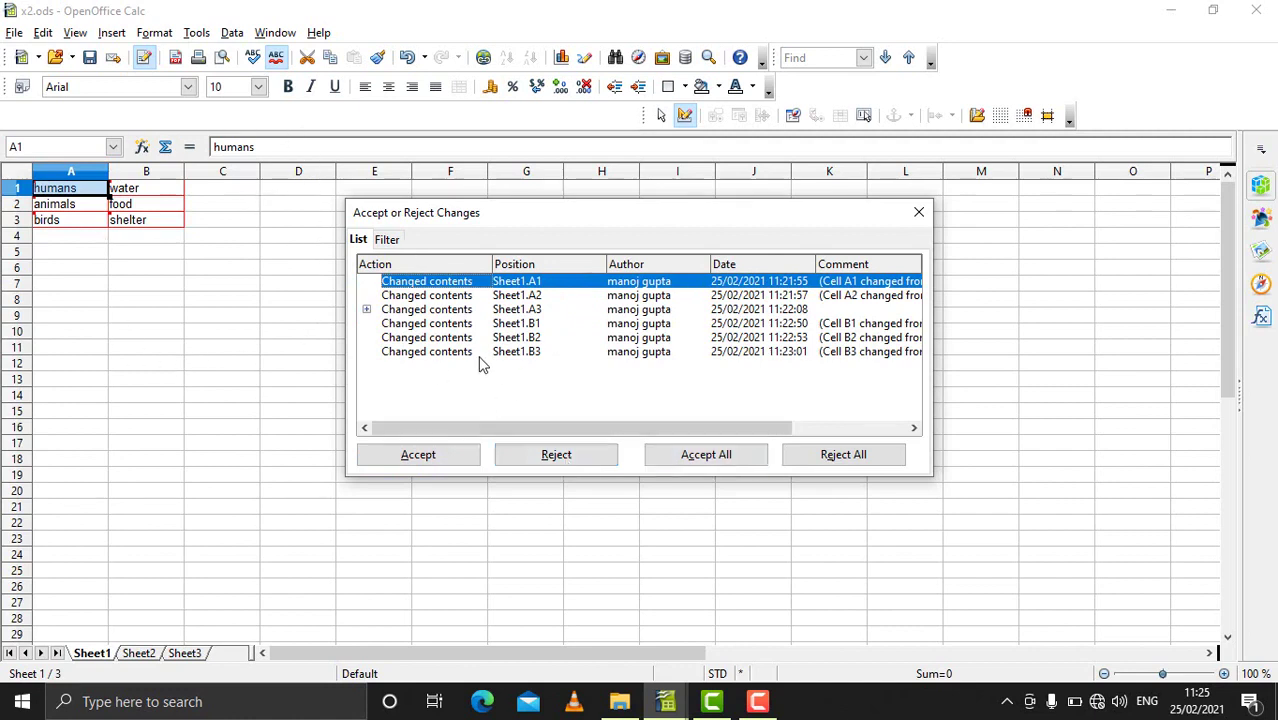
left_click(452, 456)
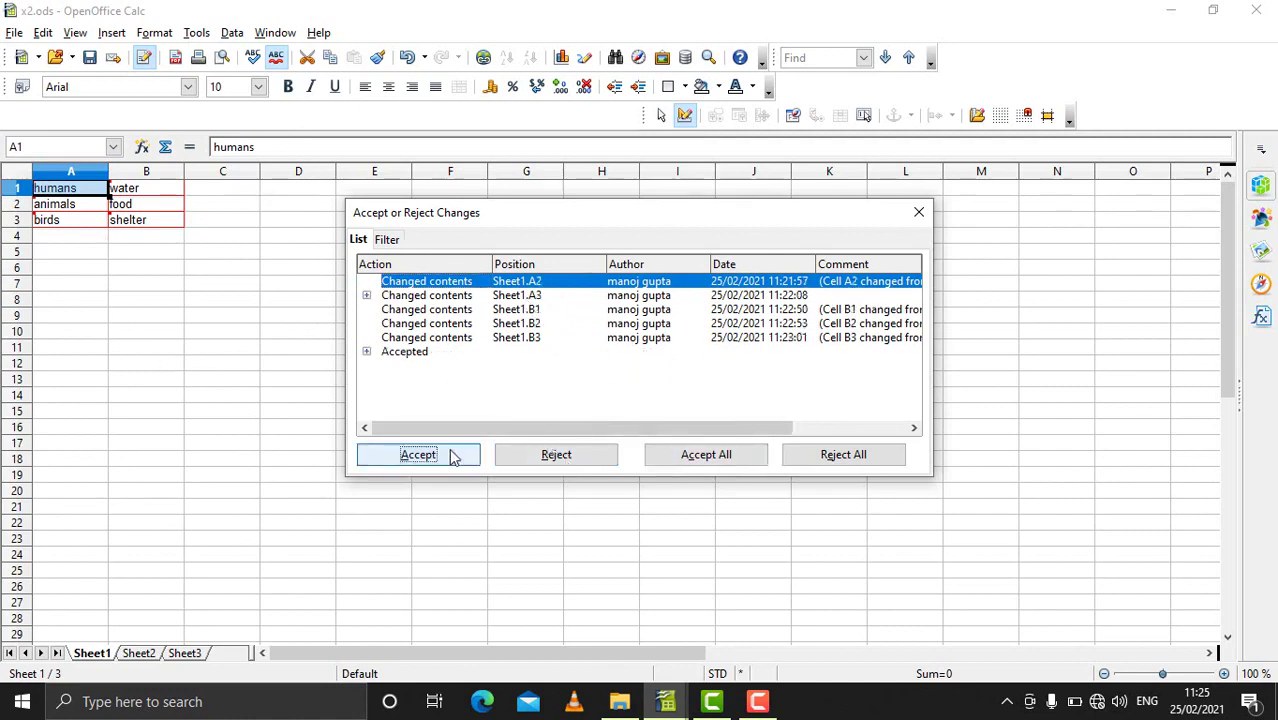
left_click(443, 463)
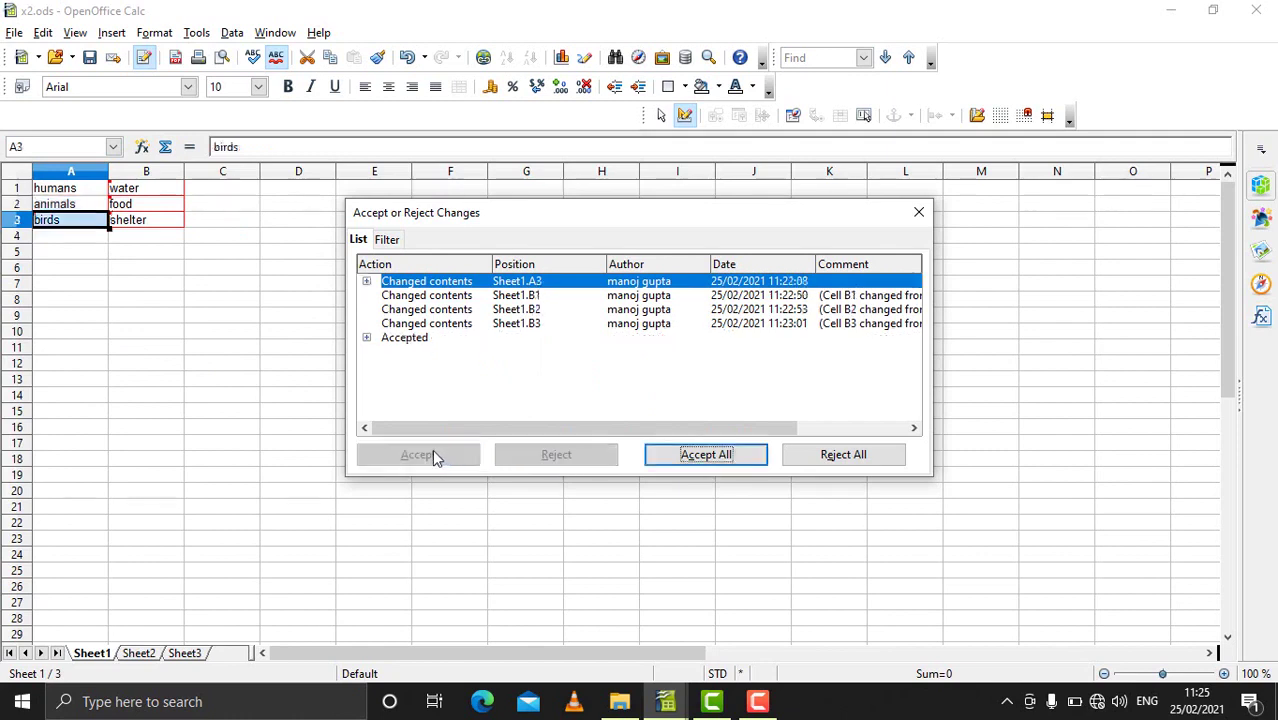
left_click(716, 453)
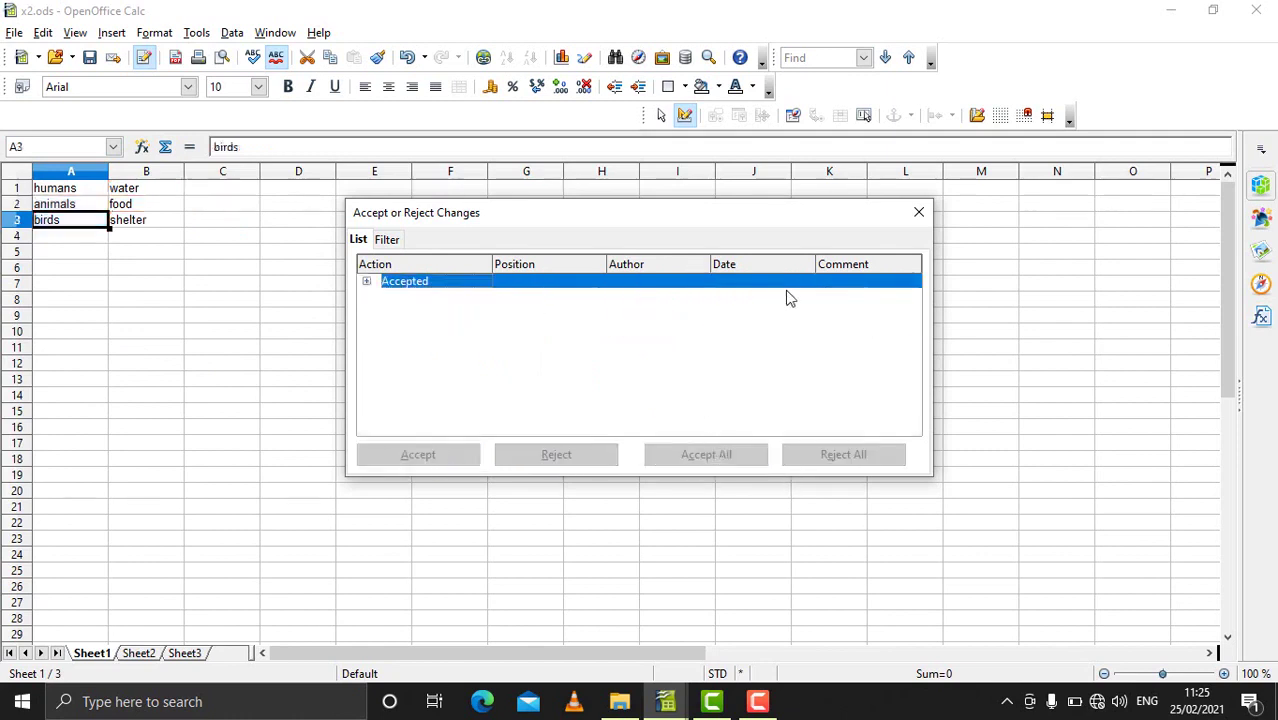
left_click(919, 213)
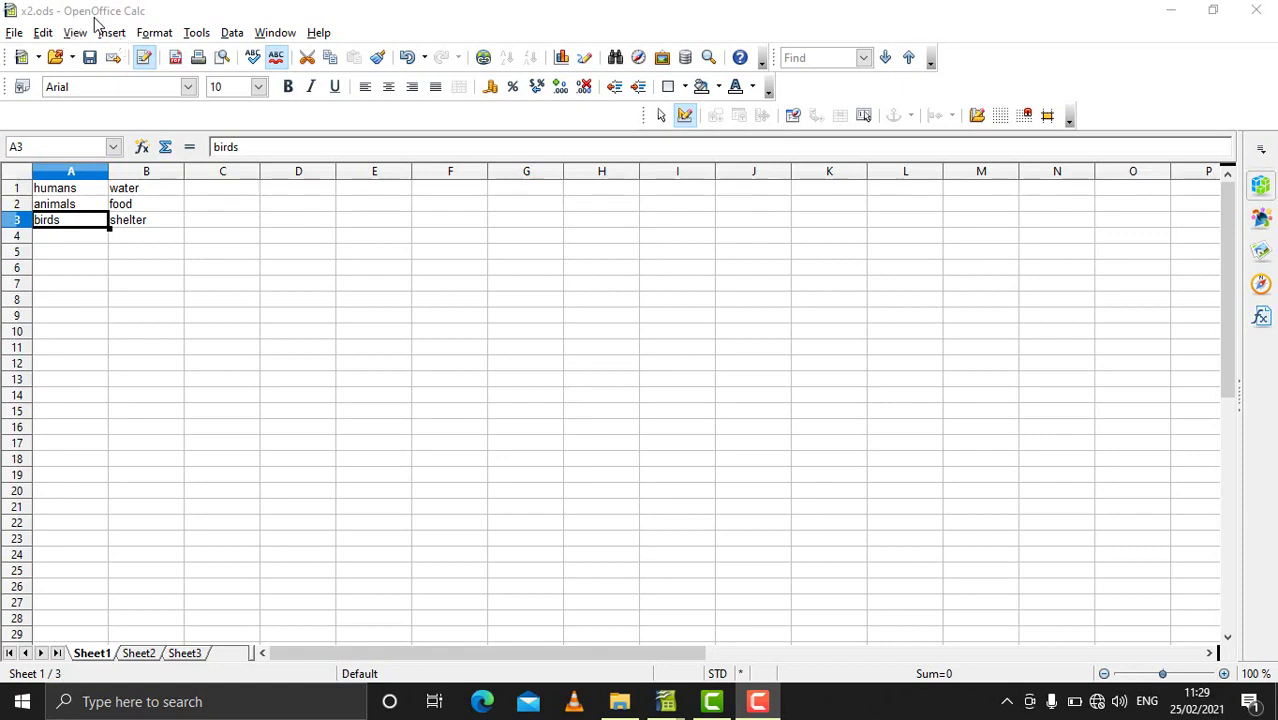
Step: Compare x2.ods against x3 via Edit > Compare Document, leaving change recording mode
left_click(45, 33)
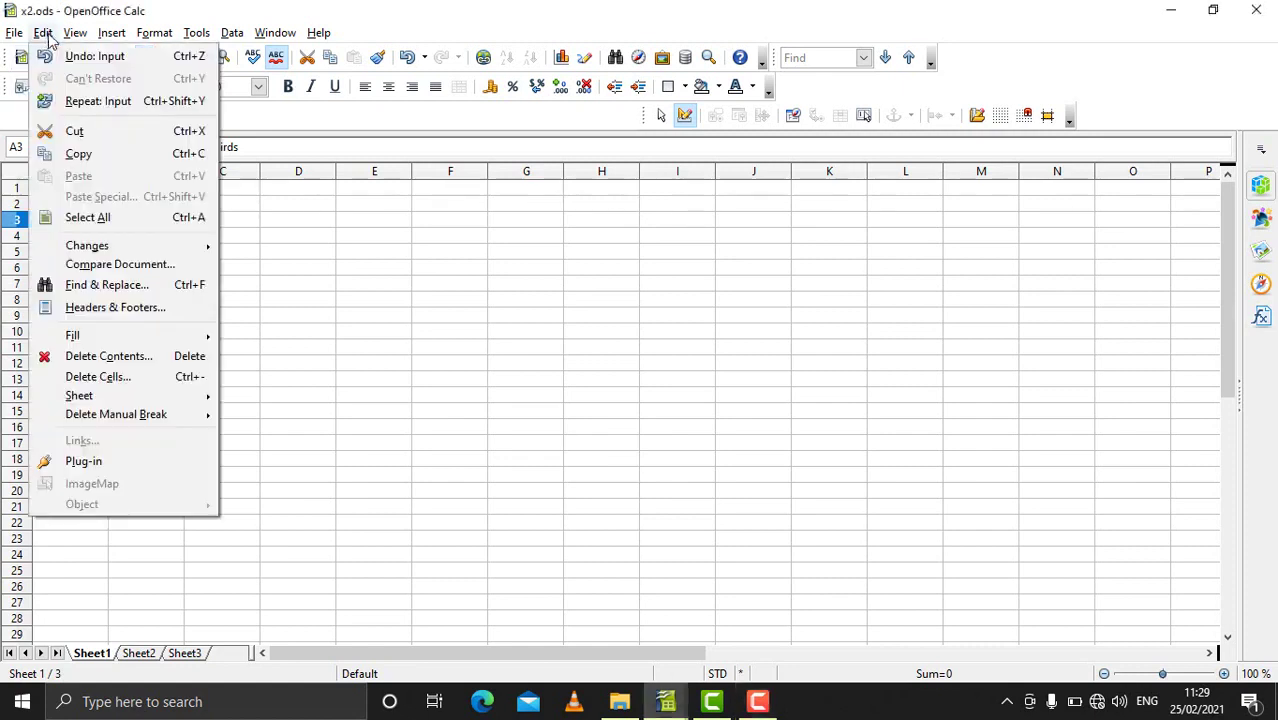
left_click(122, 266)
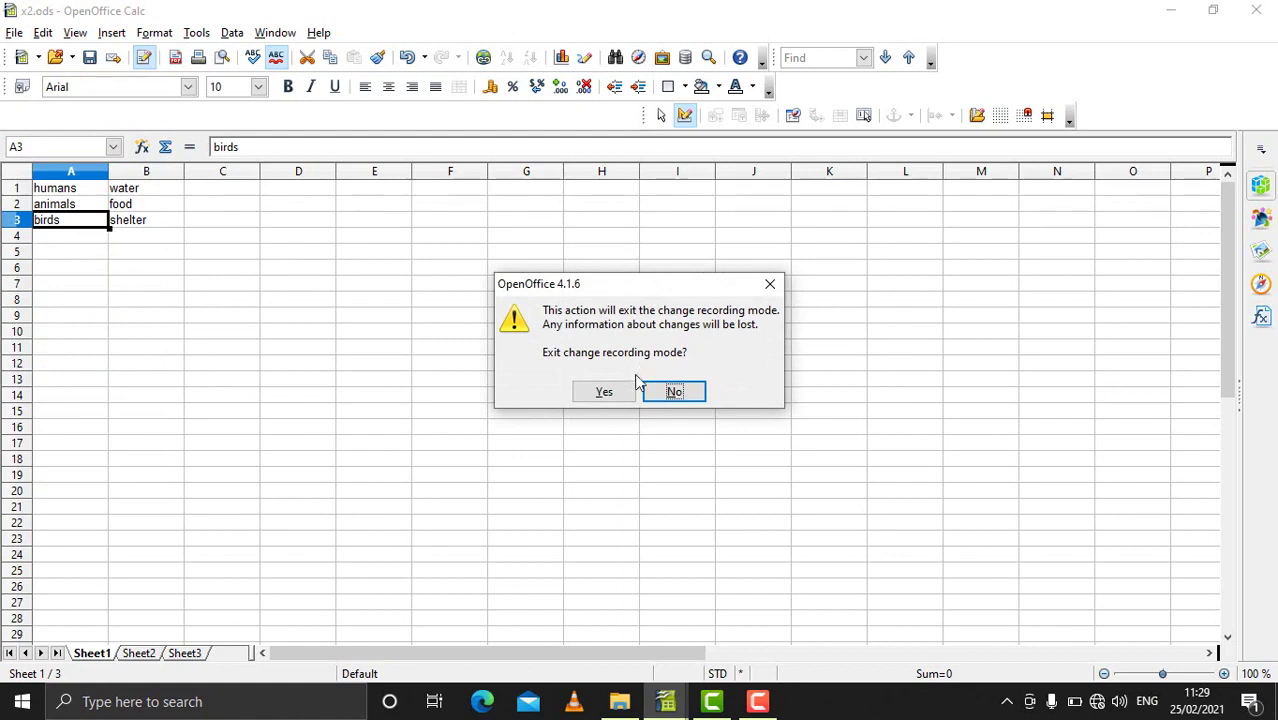
left_click(604, 392)
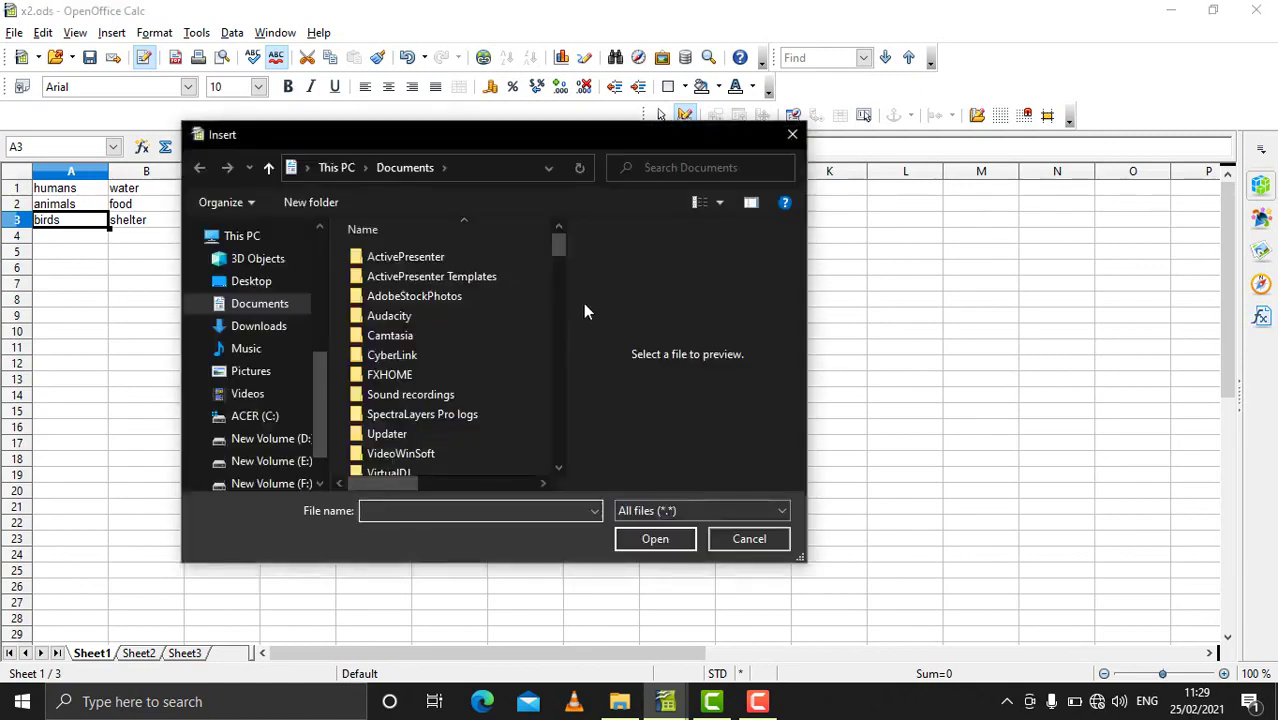
left_click_drag(558, 269, 557, 458)
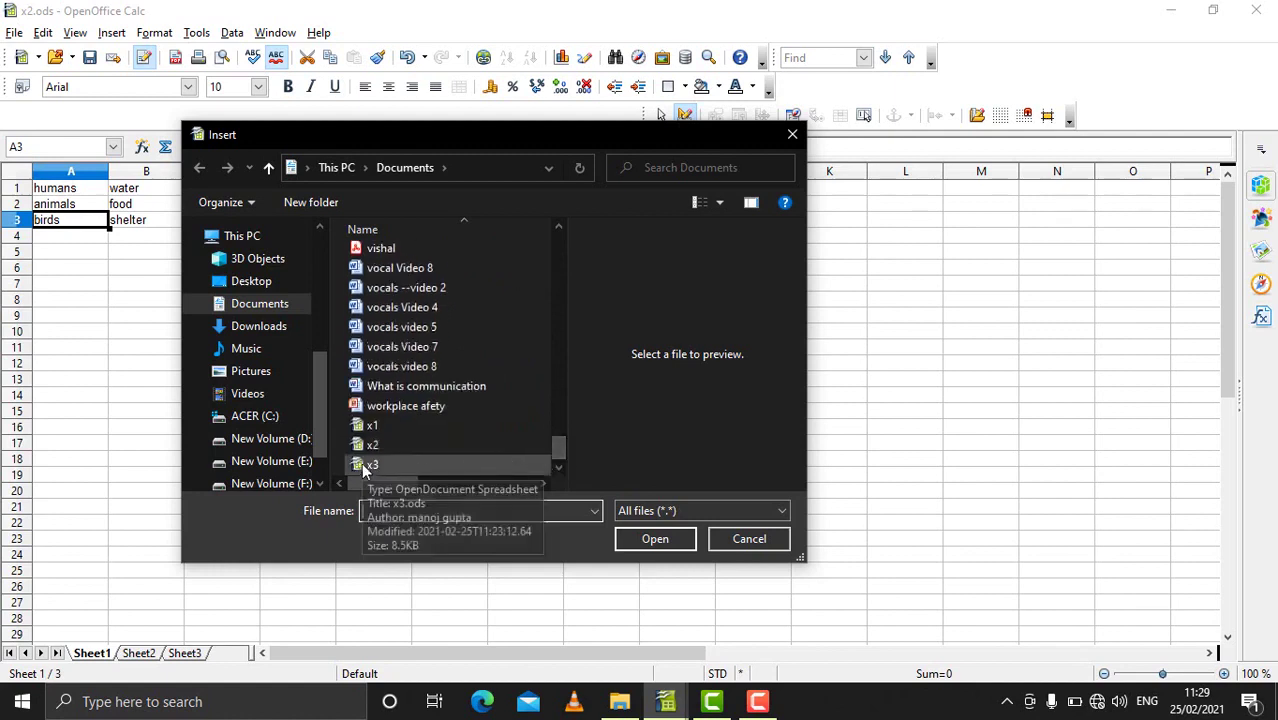
left_click(366, 466)
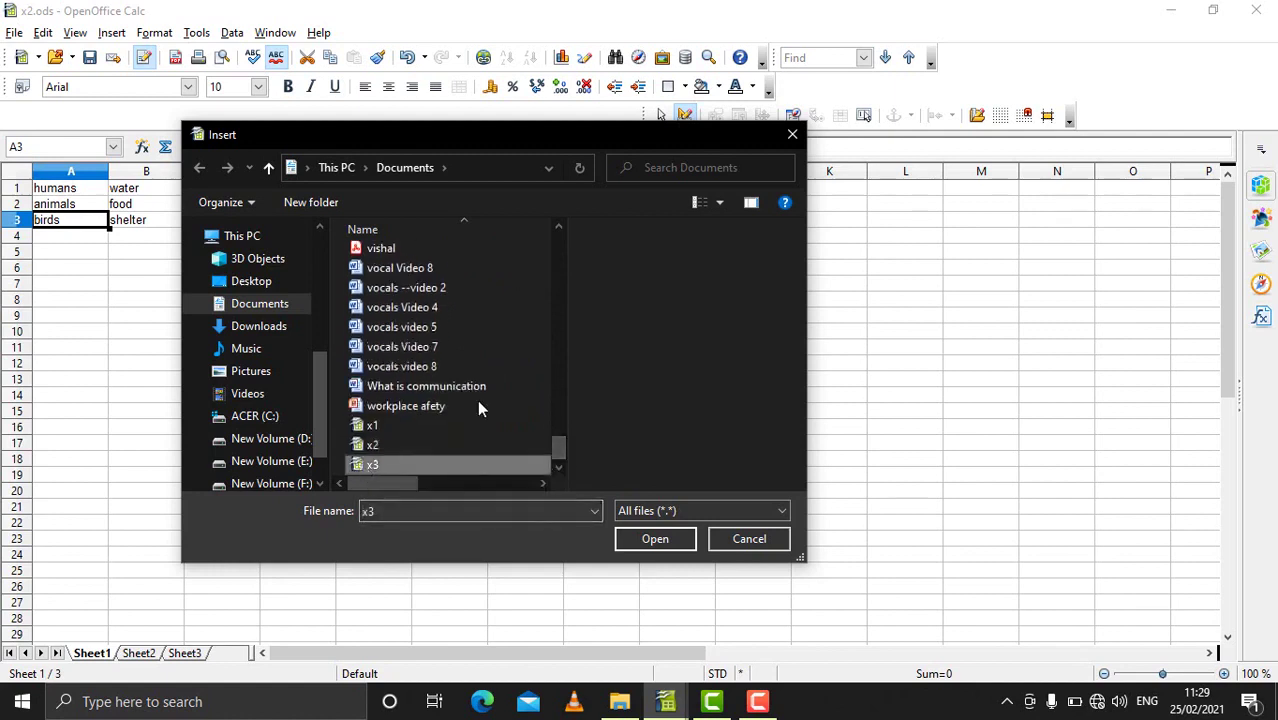
left_click(654, 539)
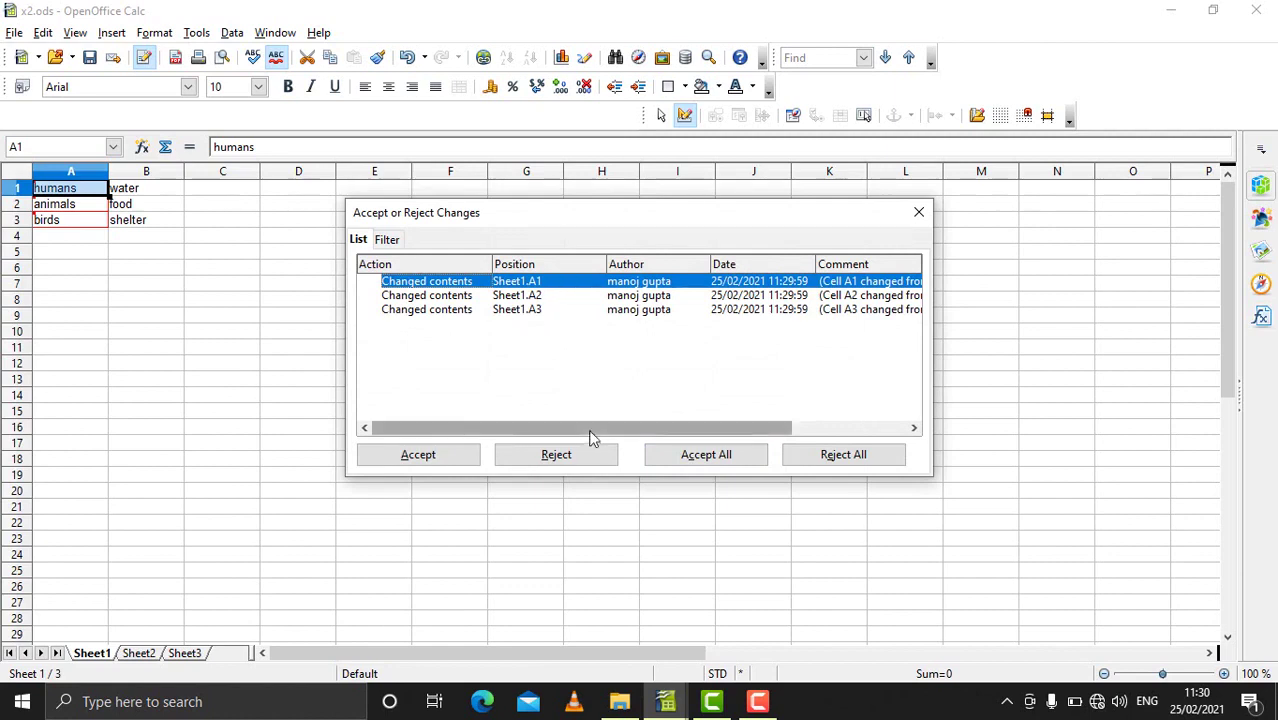
Step: Accept all three compared A1–A3 differences and close the review dialog
left_click_drag(590, 437, 790, 420)
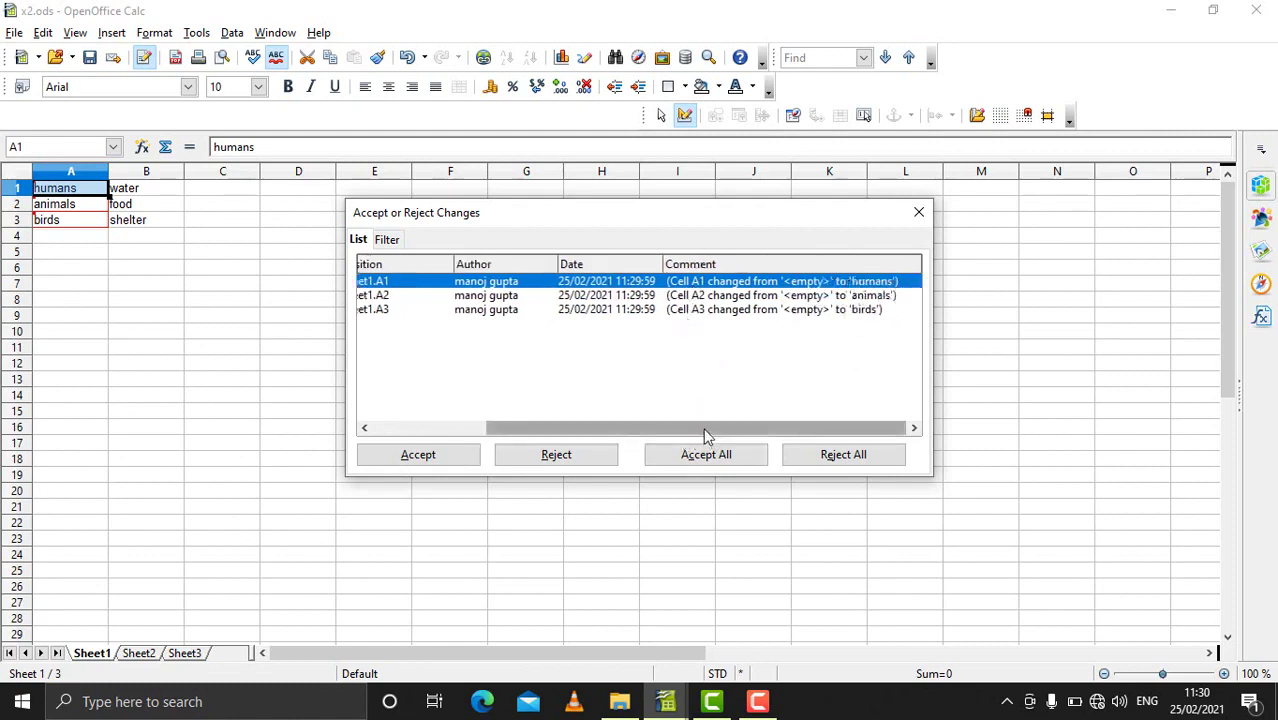
left_click_drag(705, 436, 611, 444)
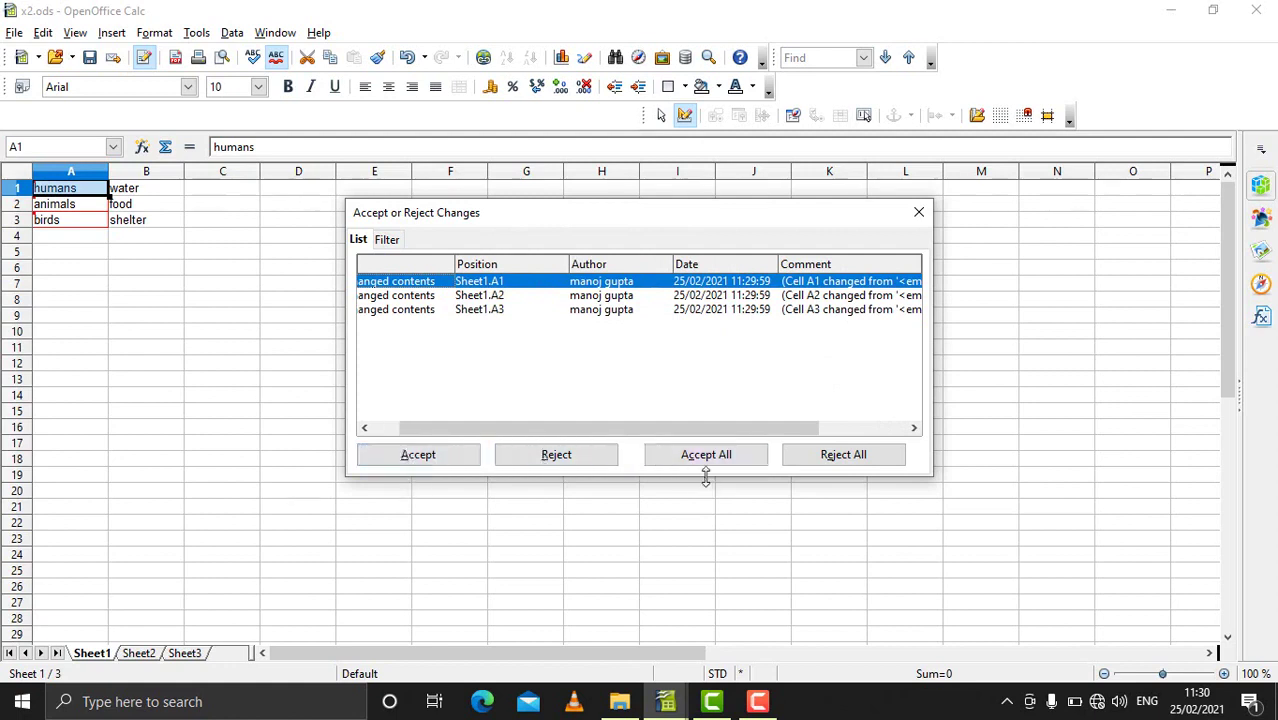
left_click_drag(616, 435, 573, 438)
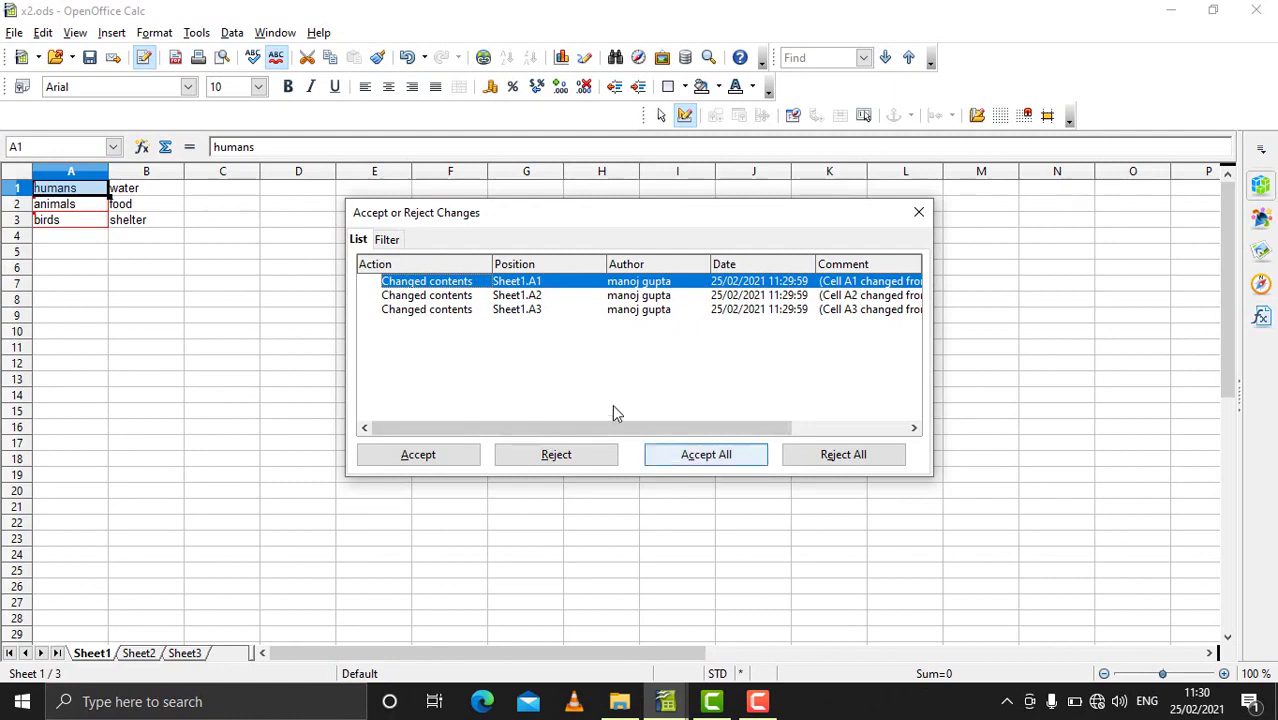
left_click(674, 462)
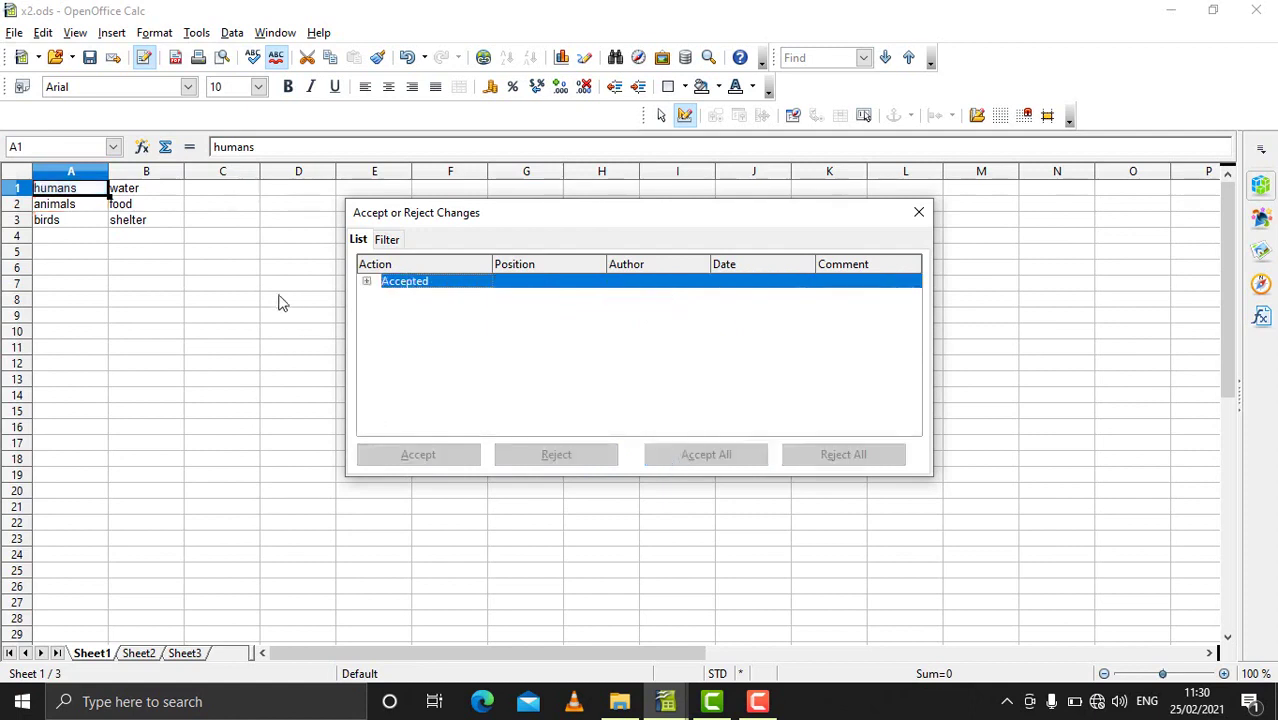
left_click(919, 212)
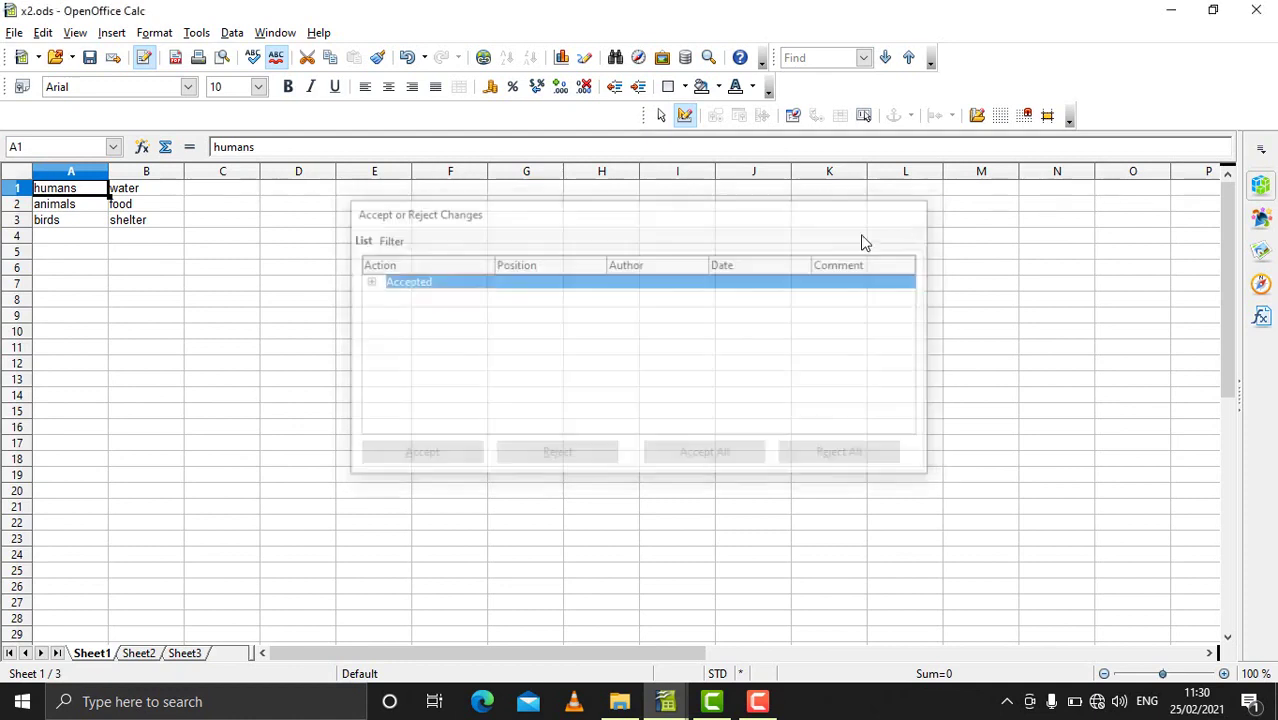